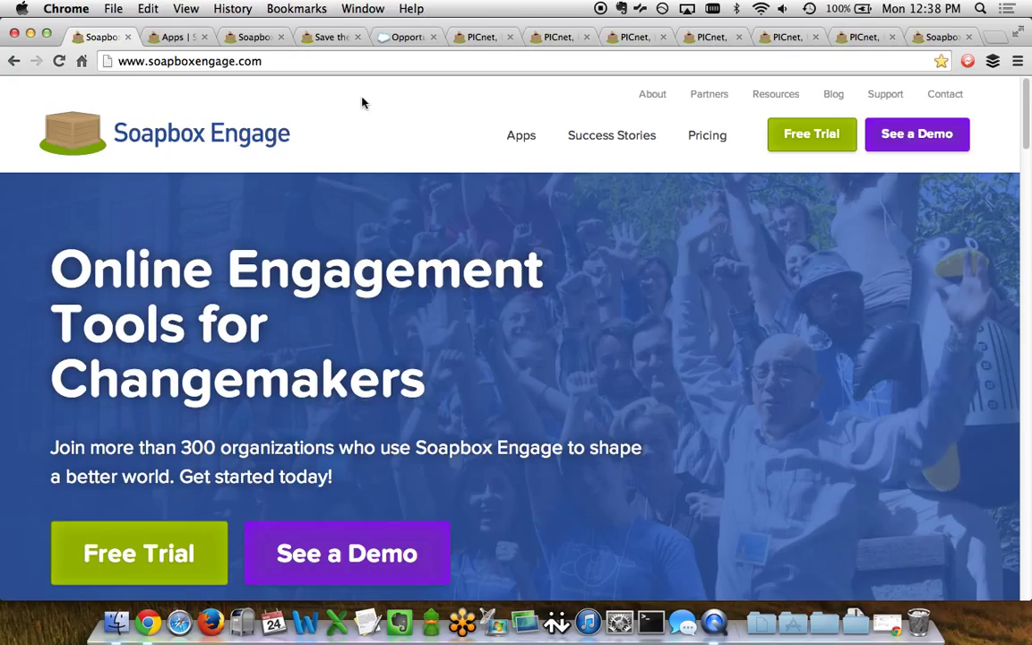
- Look over the Soapbox Engage Apps page and the Donations app page with its sample donation forms
click(172, 38)
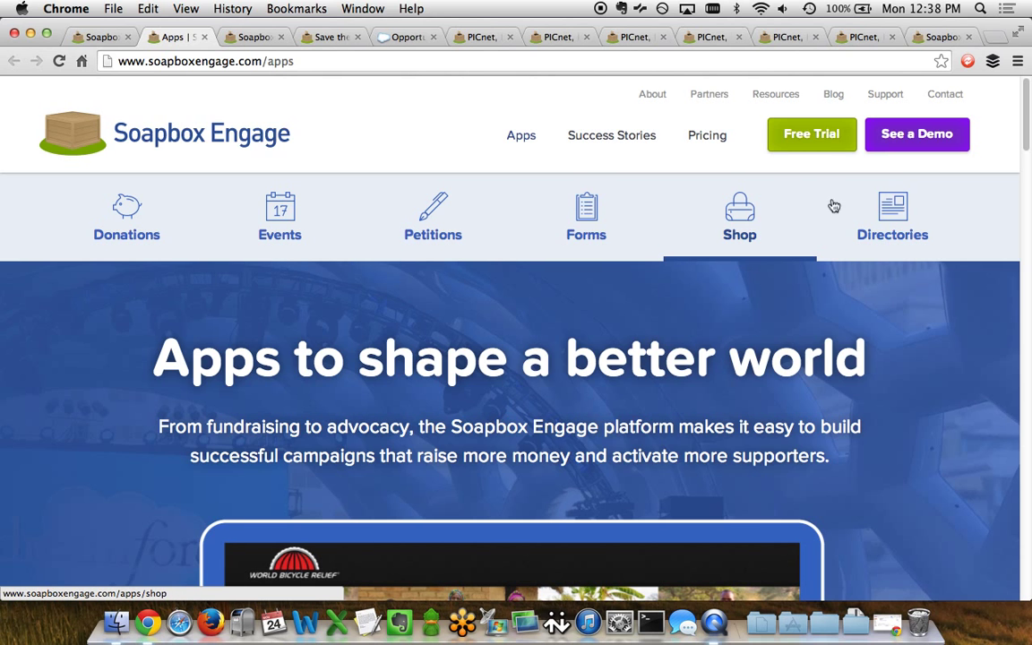
click(245, 39)
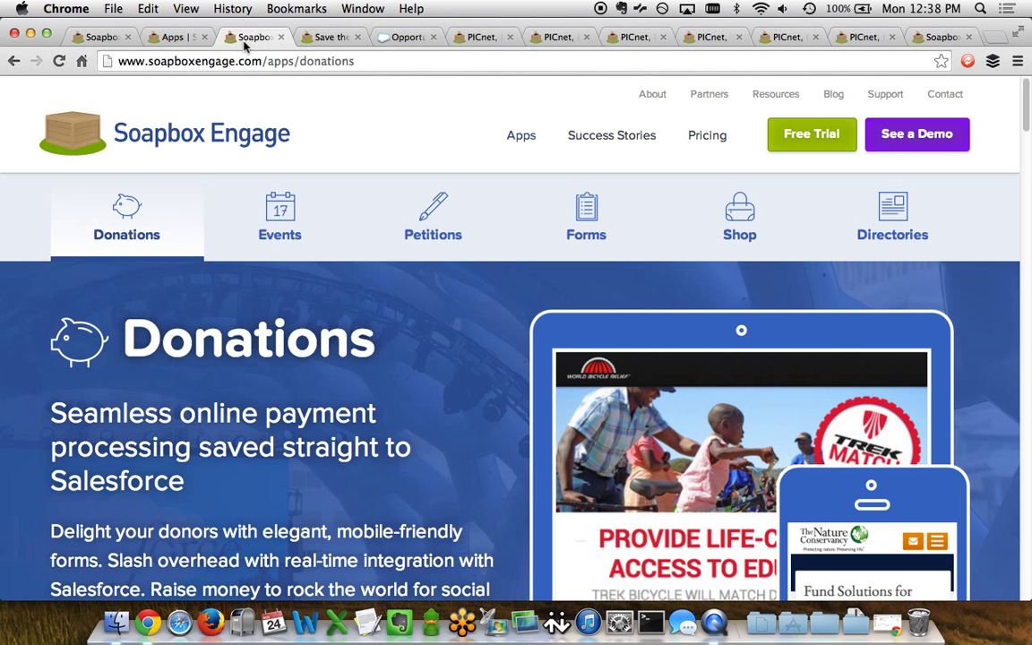
scroll(468, 387, down, 3)
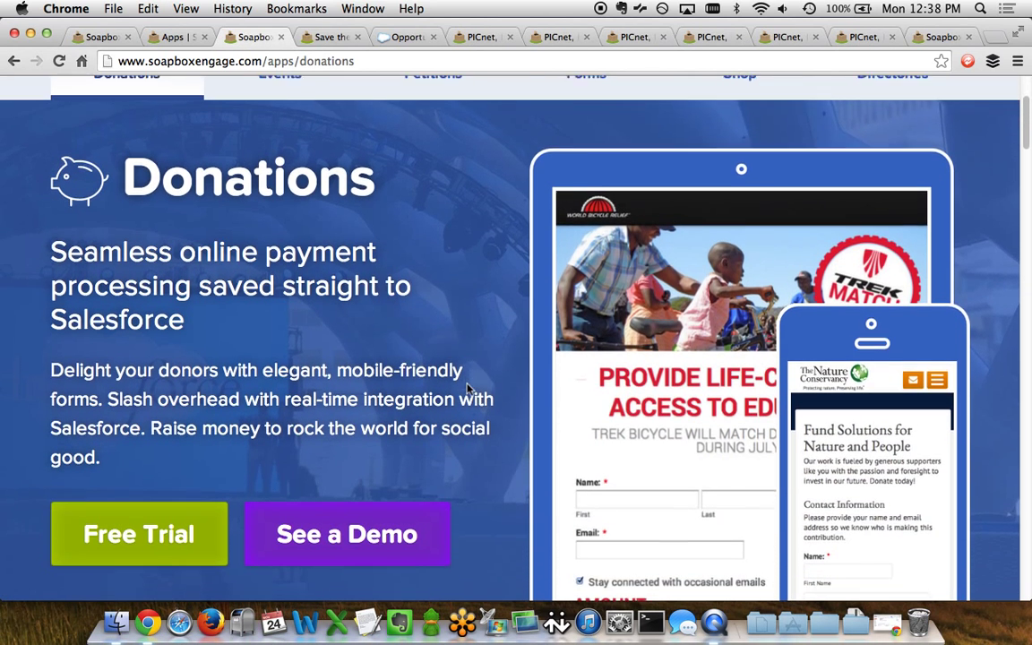
scroll(468, 388, down, 1)
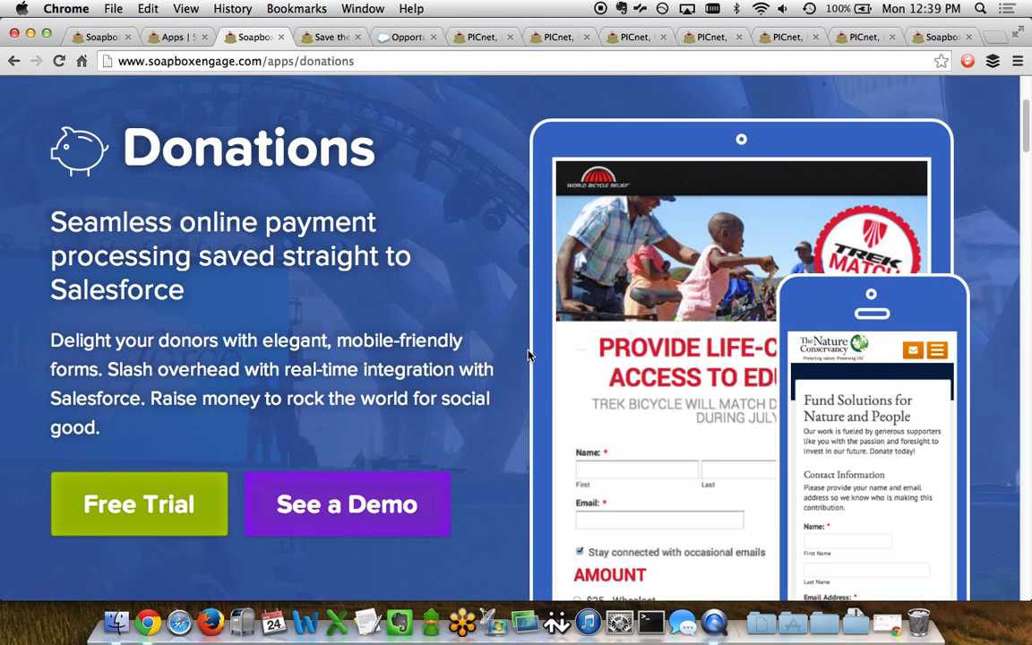
scroll(843, 309, down, 2)
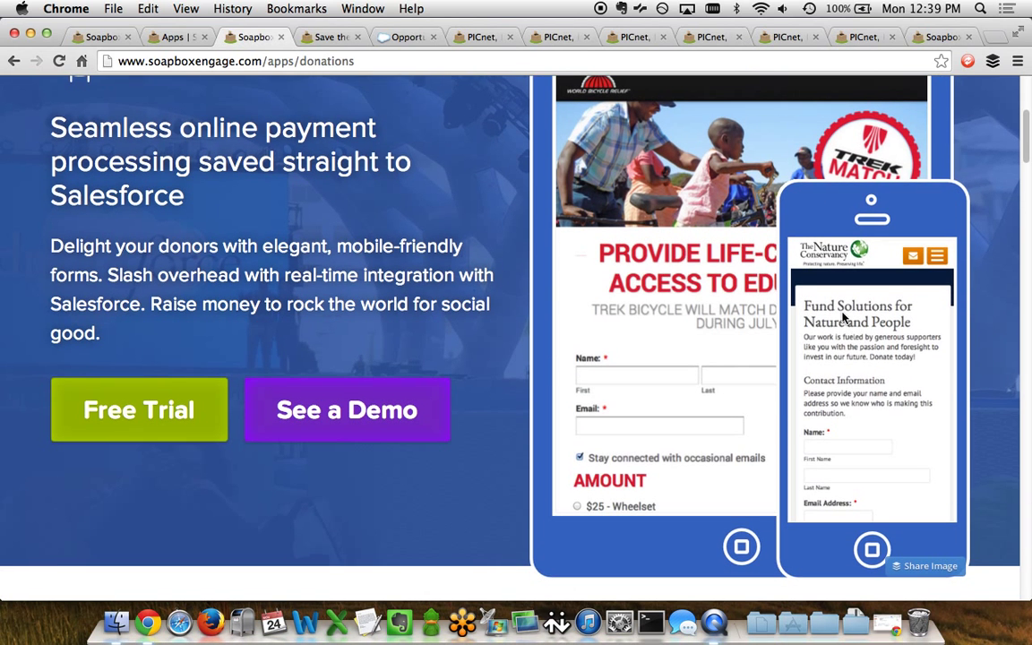
scroll(834, 309, up, 6)
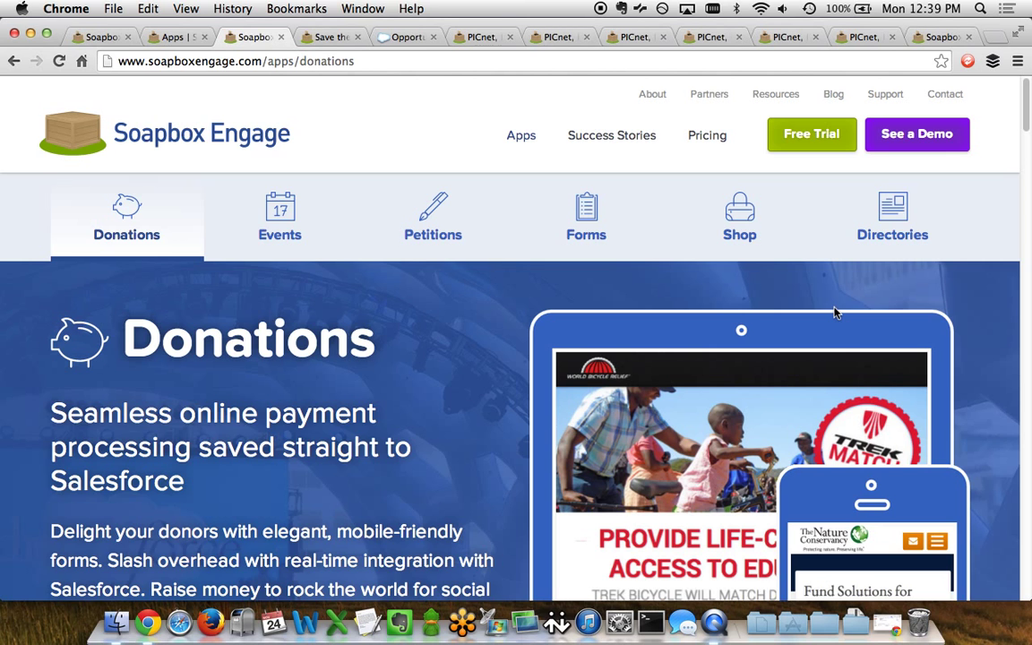
- Open the Save the Whales donation form and examine its intro text, image, contact fields and donation options
click(330, 39)
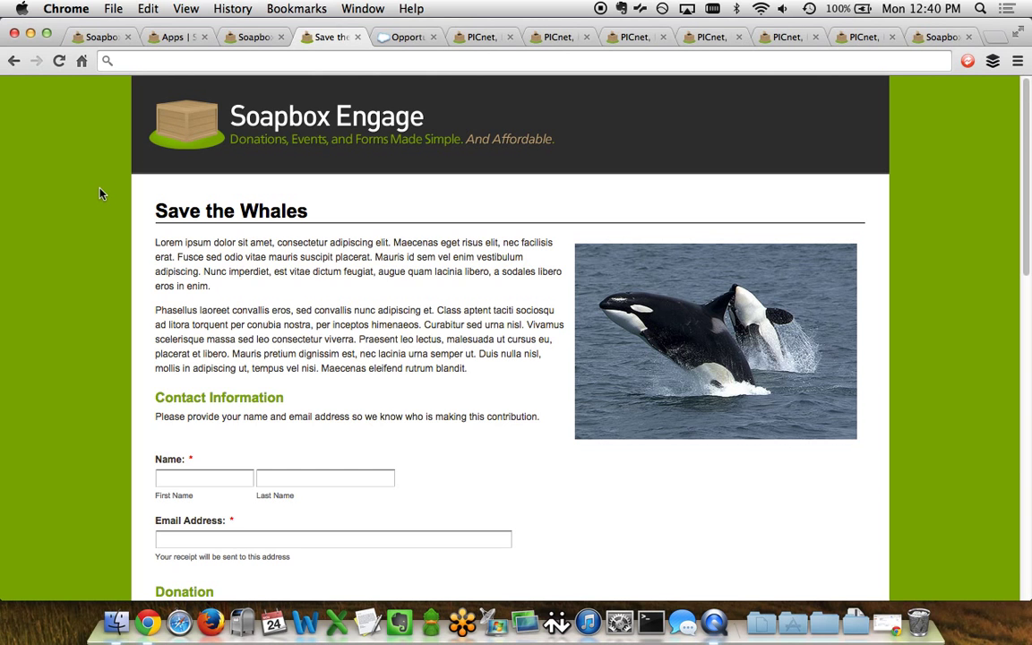
scroll(101, 193, down, 3)
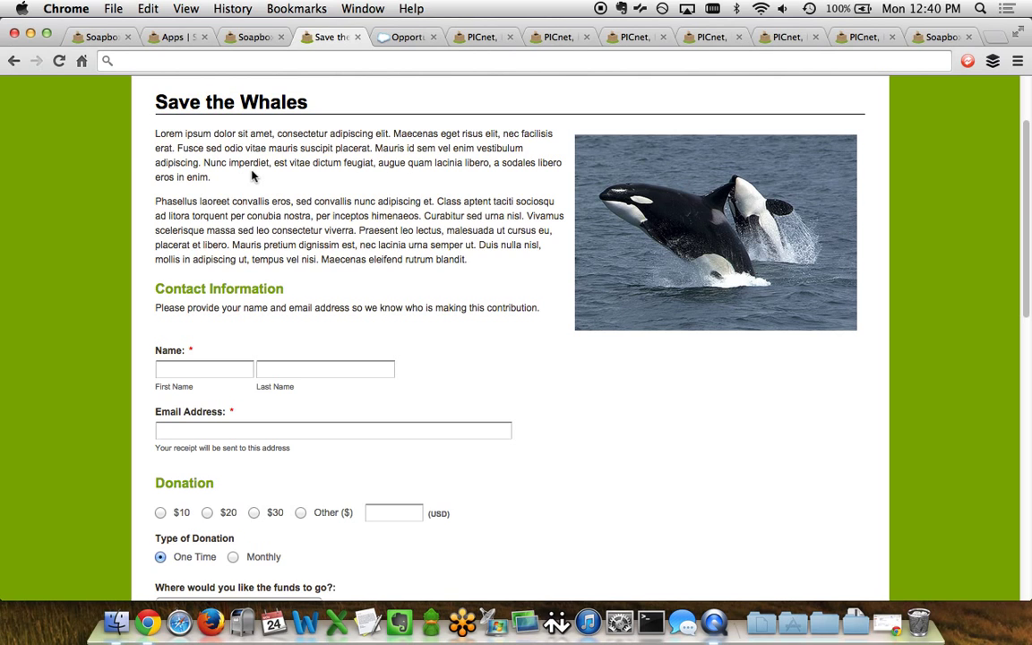
click(189, 128)
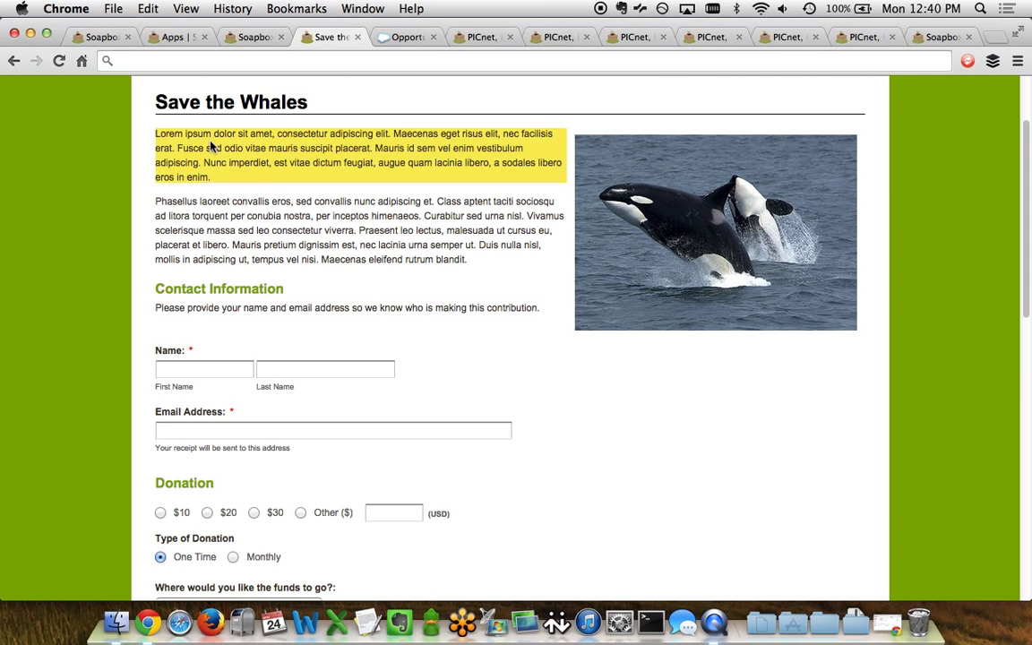
click(295, 196)
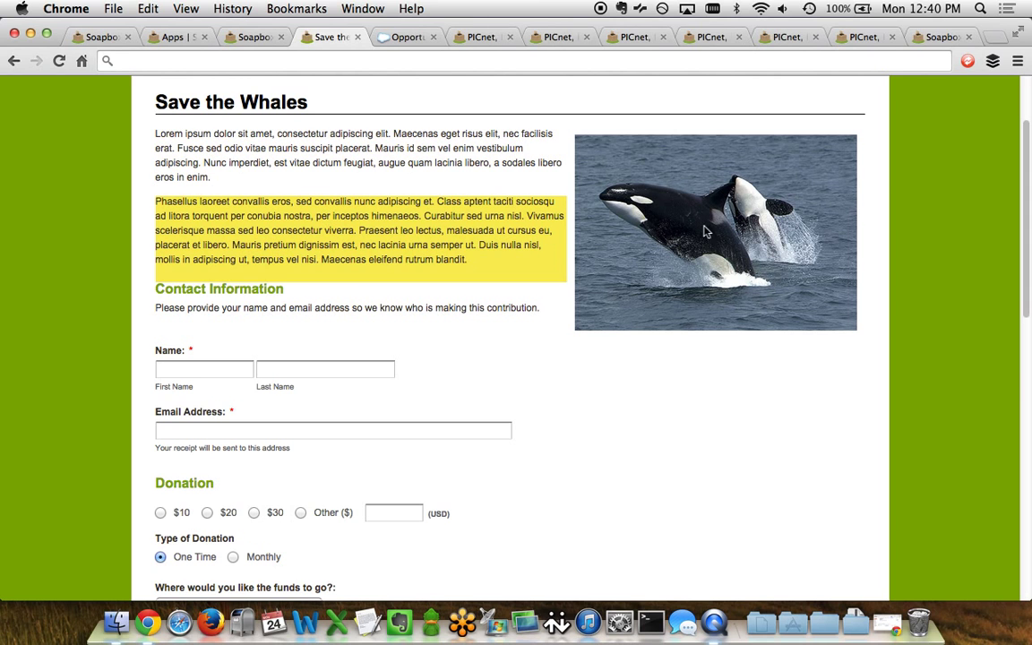
click(499, 201)
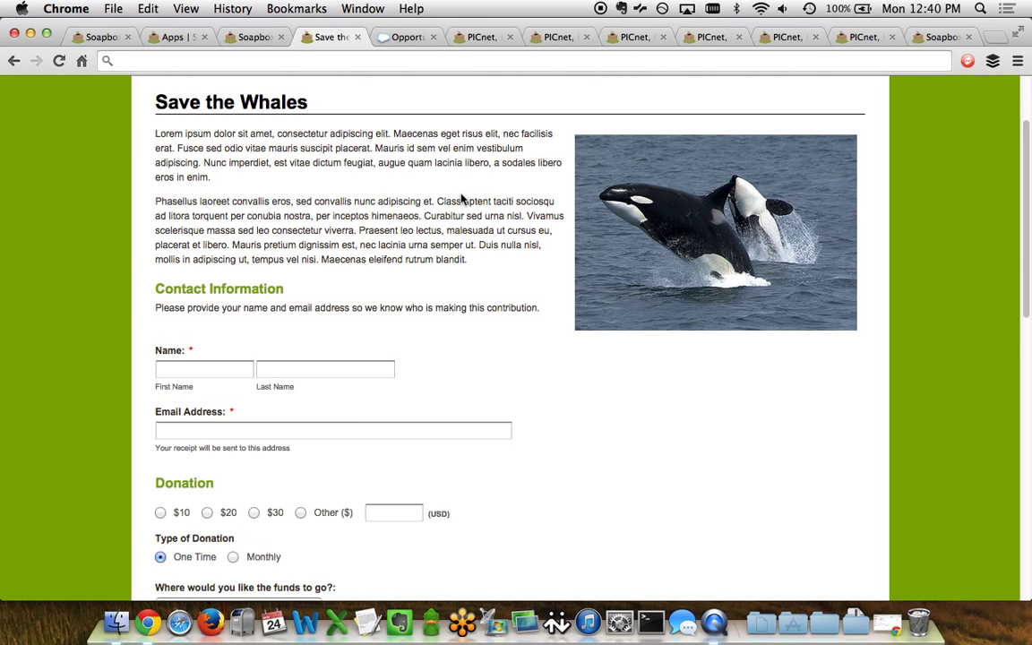
scroll(462, 199, down, 5)
scroll(462, 199, down, 1)
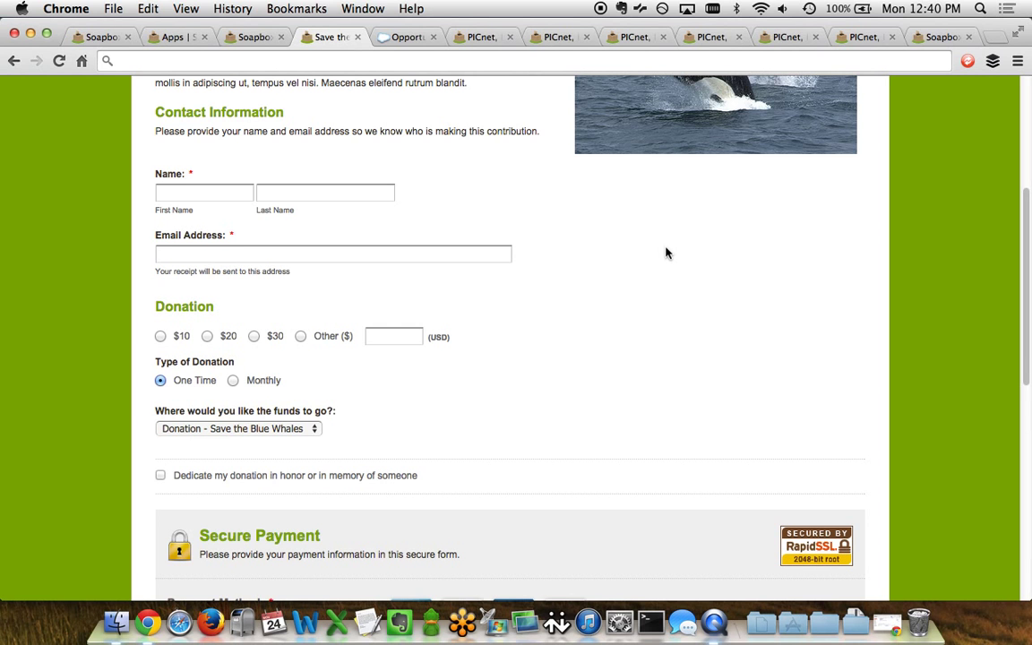
scroll(666, 254, down, 5)
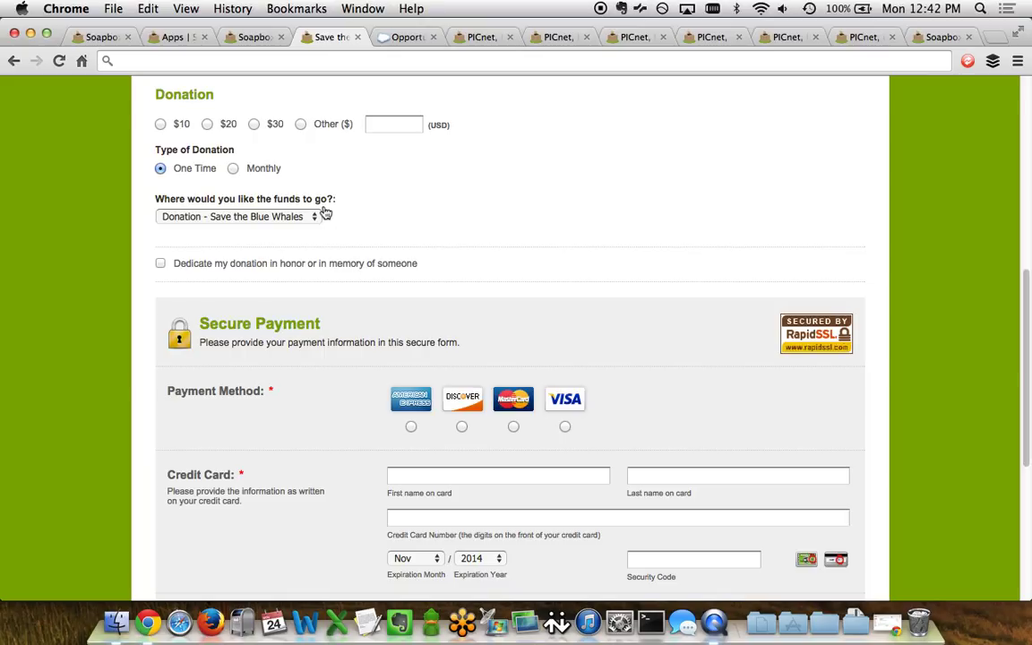
- Check the fund choices for the donation and enable dedicating it in honor or in memory of someone
click(300, 223)
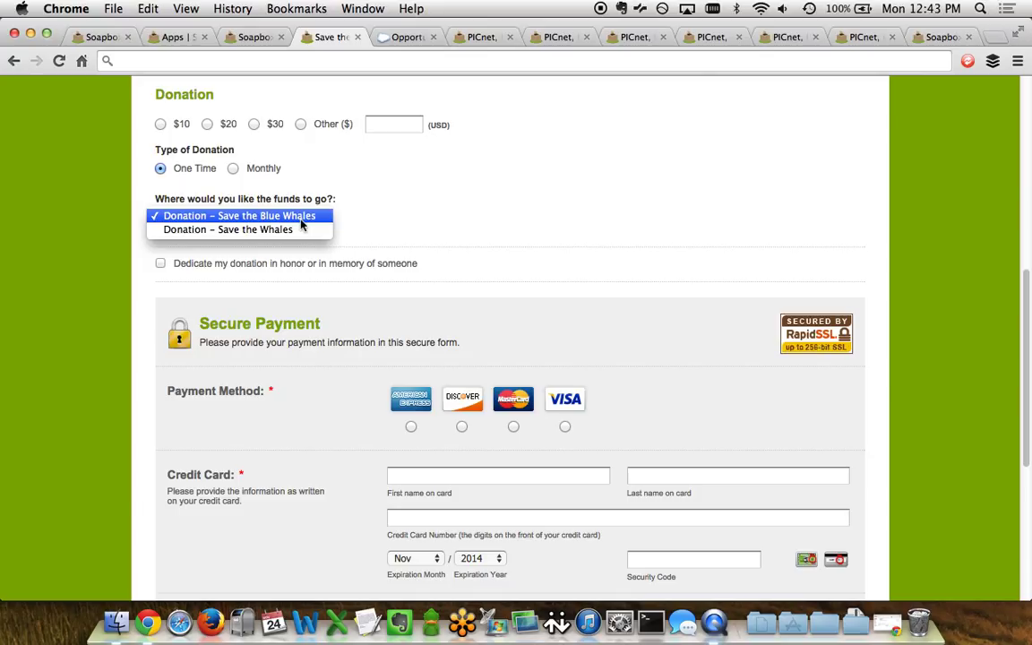
click(425, 201)
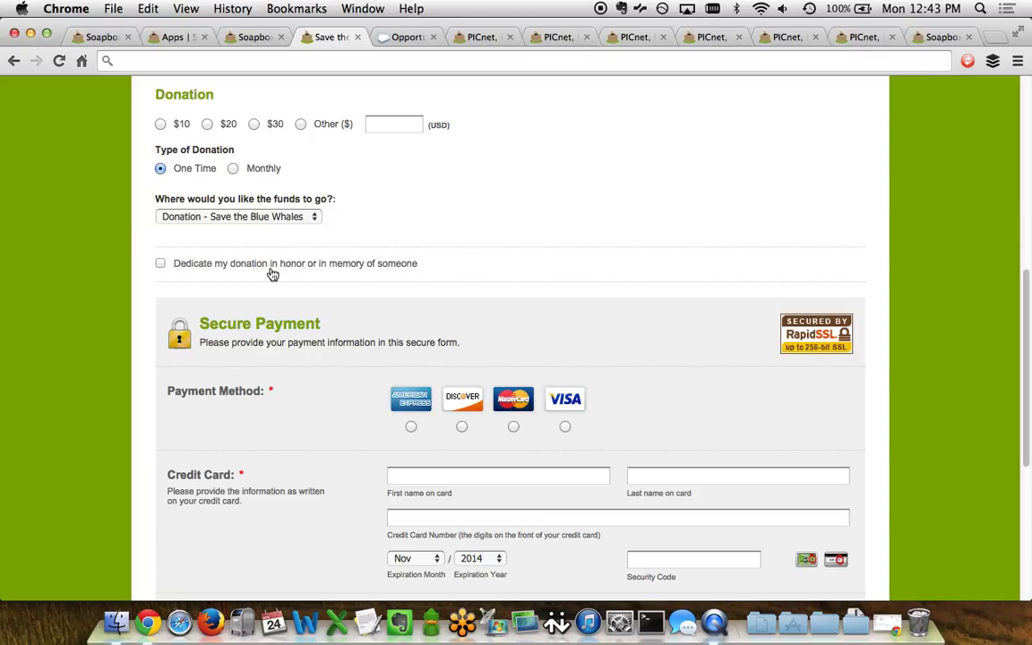
click(161, 263)
scroll(127, 311, down, 3)
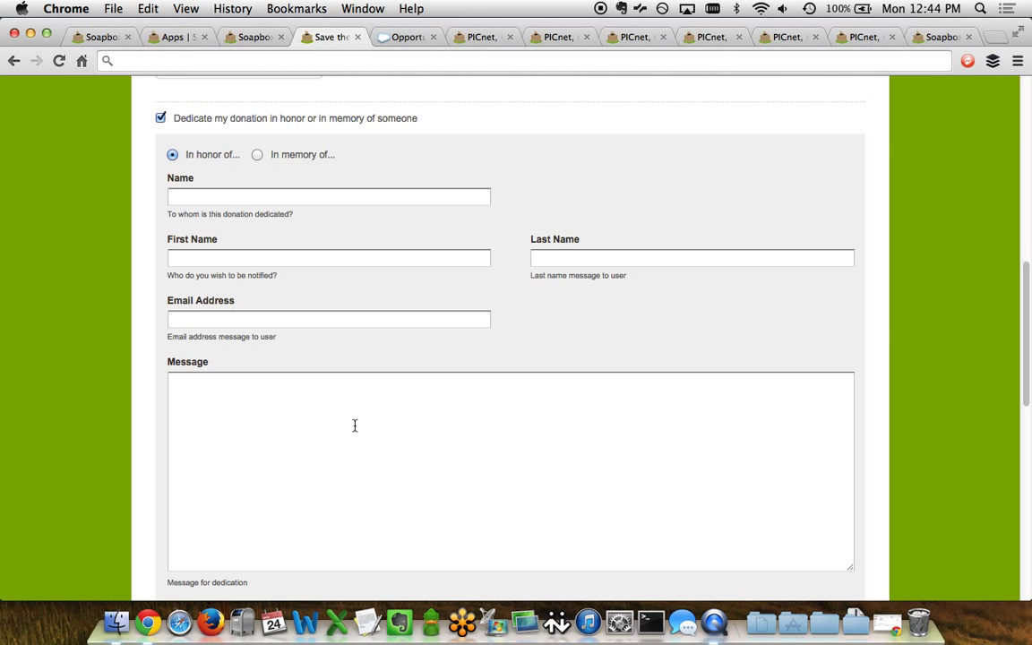
- Examine the form's payment method, credit card and billing address fields down to the outro and submit area
scroll(354, 425, down, 10)
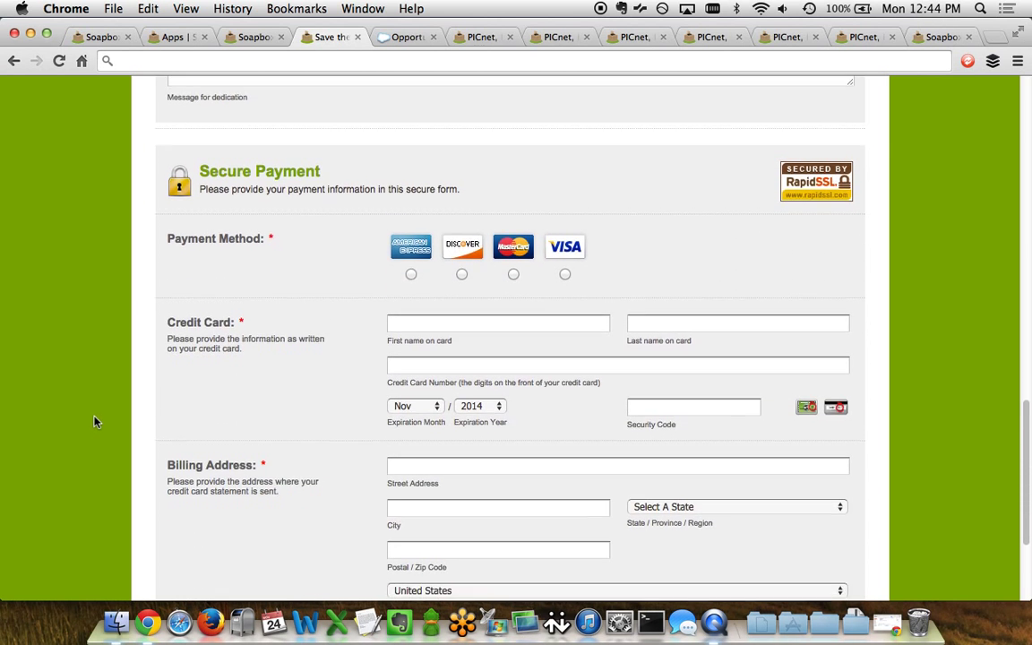
scroll(97, 422, down, 2)
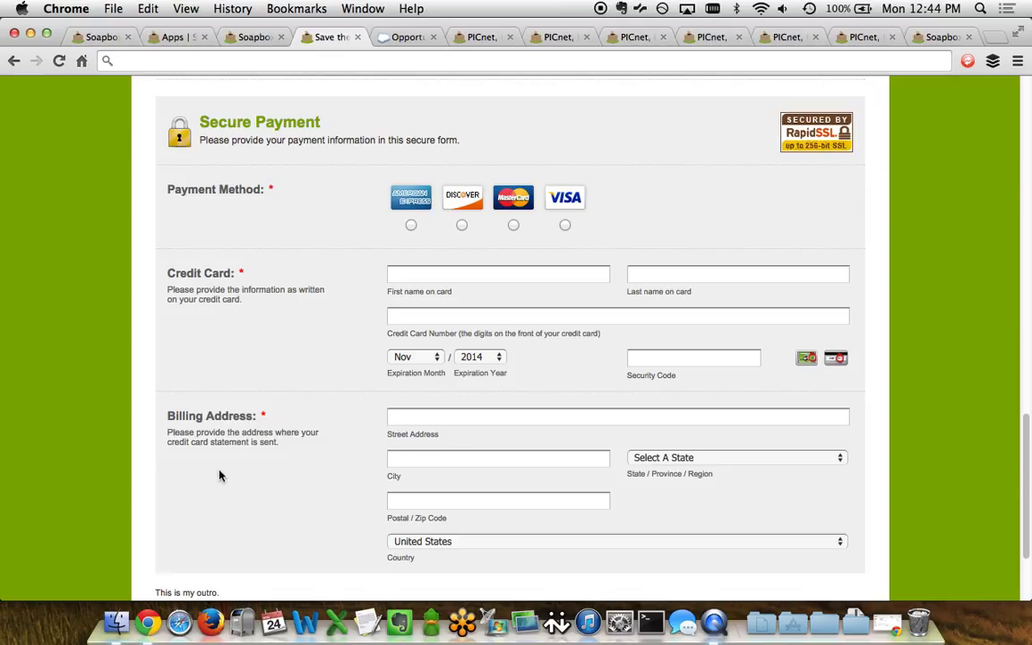
scroll(111, 468, down, 3)
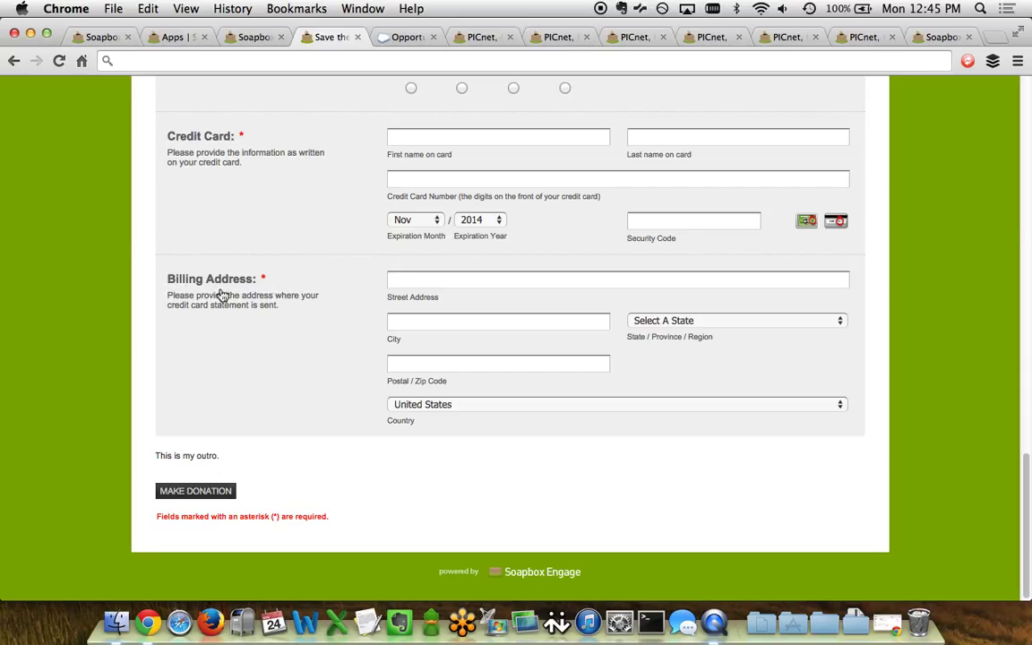
- Review the whole donation form again, from the Contact Information heading down to the Make Donation control
scroll(318, 322, up, 10)
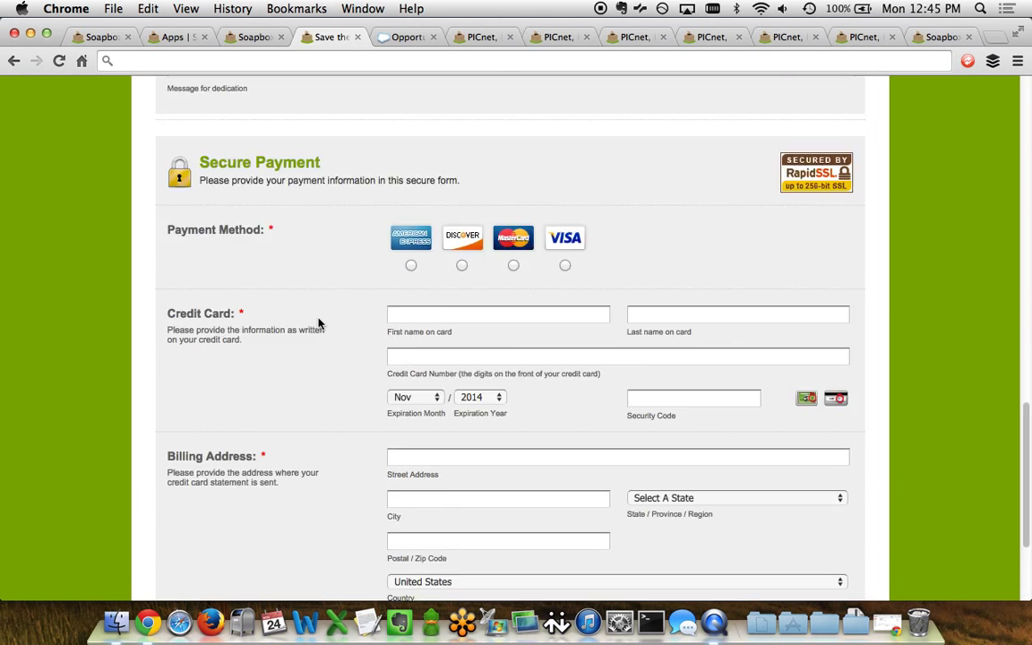
scroll(319, 323, up, 2)
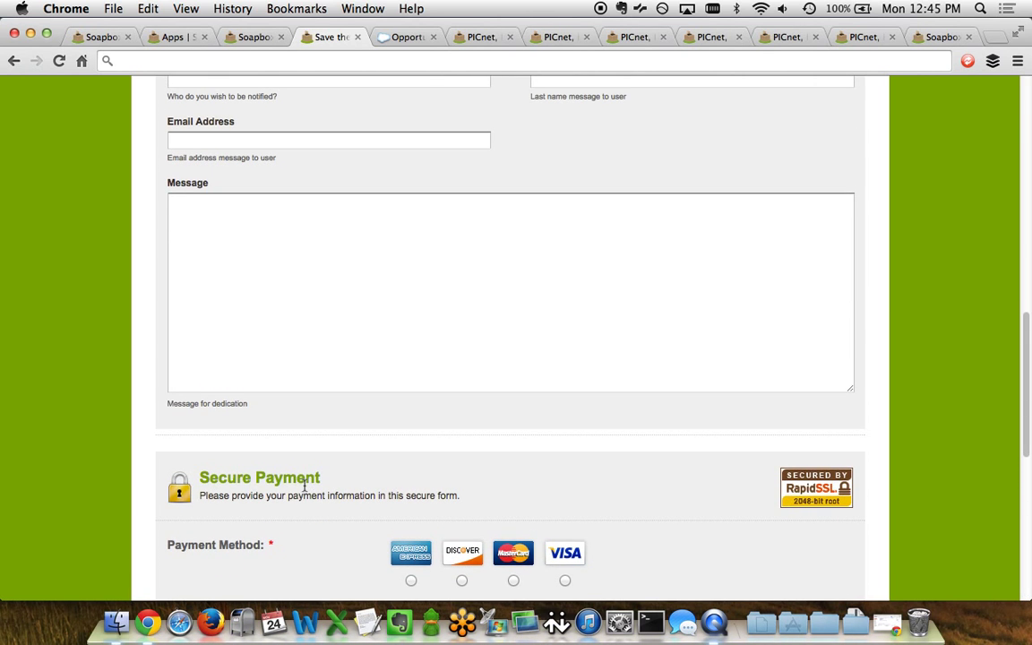
scroll(305, 492, up, 10)
scroll(305, 492, up, 7)
drag(287, 249, 146, 234)
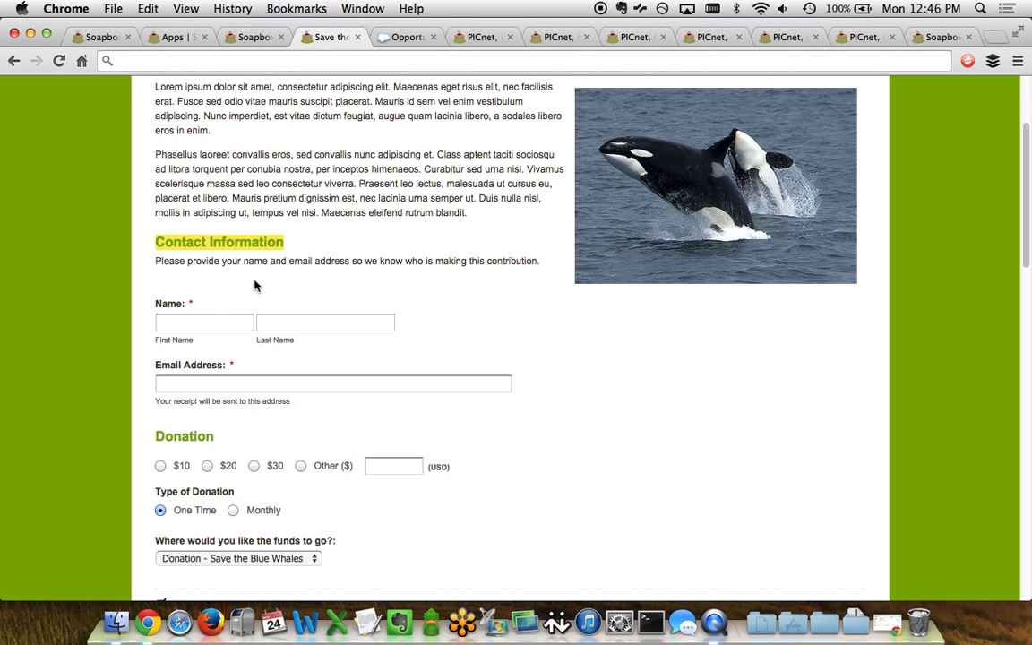
scroll(254, 284, down, 3)
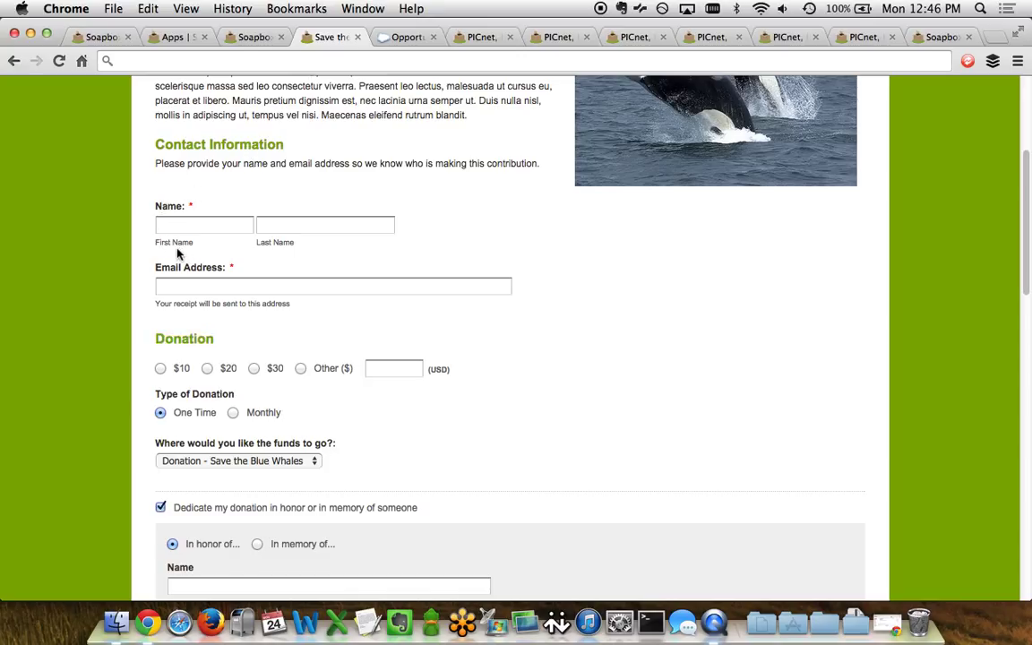
scroll(178, 254, down, 10)
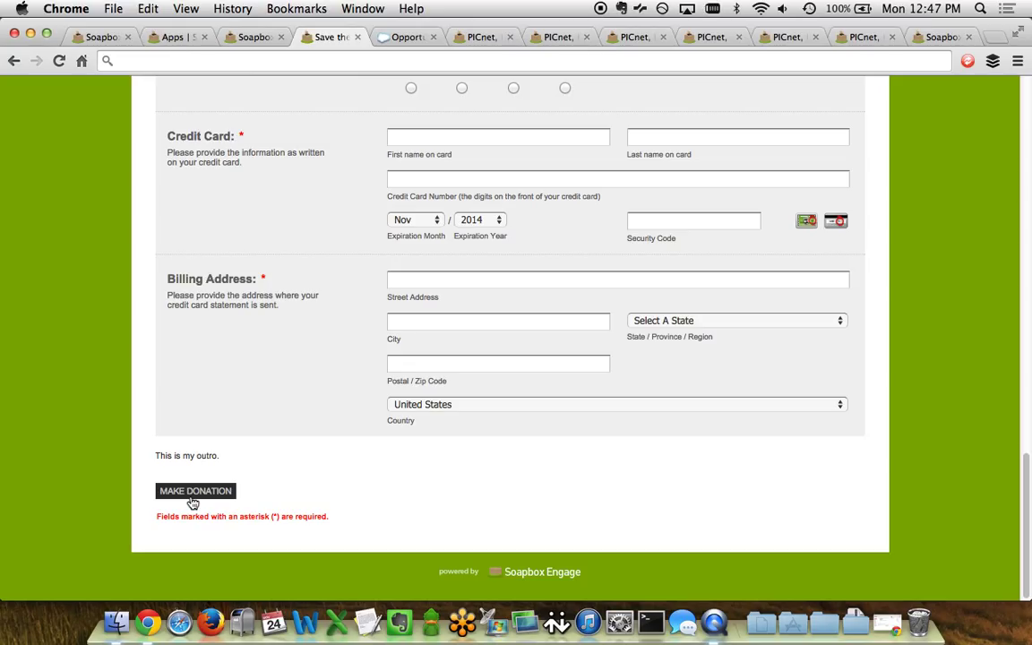
- Switch to the donation opportunity in Salesforce and examine its details, payment information, custom fields and contact roles
click(397, 39)
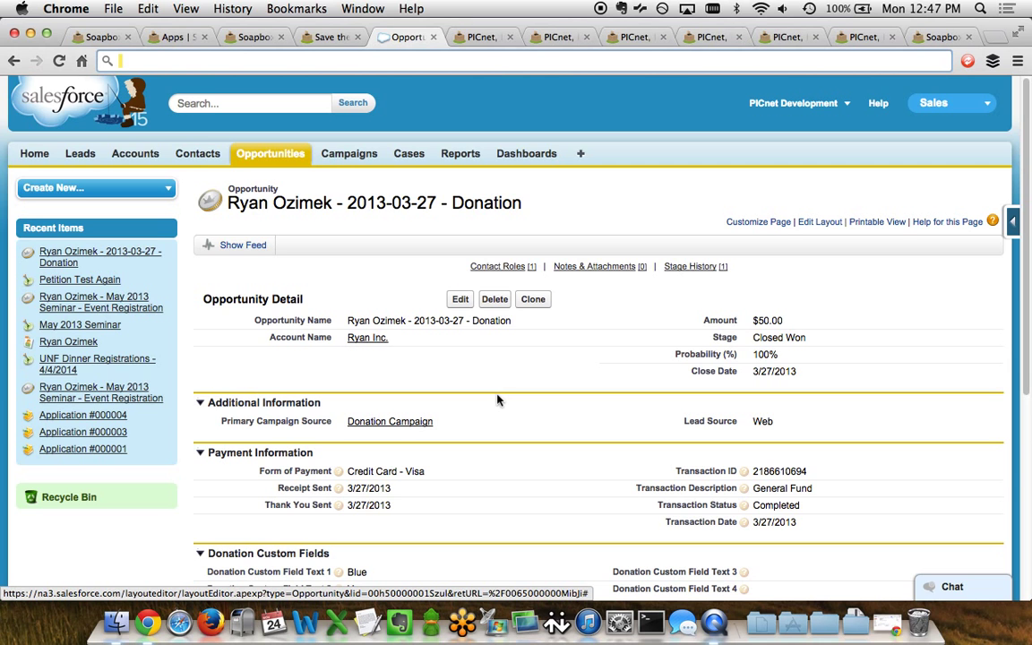
scroll(499, 399, down, 2)
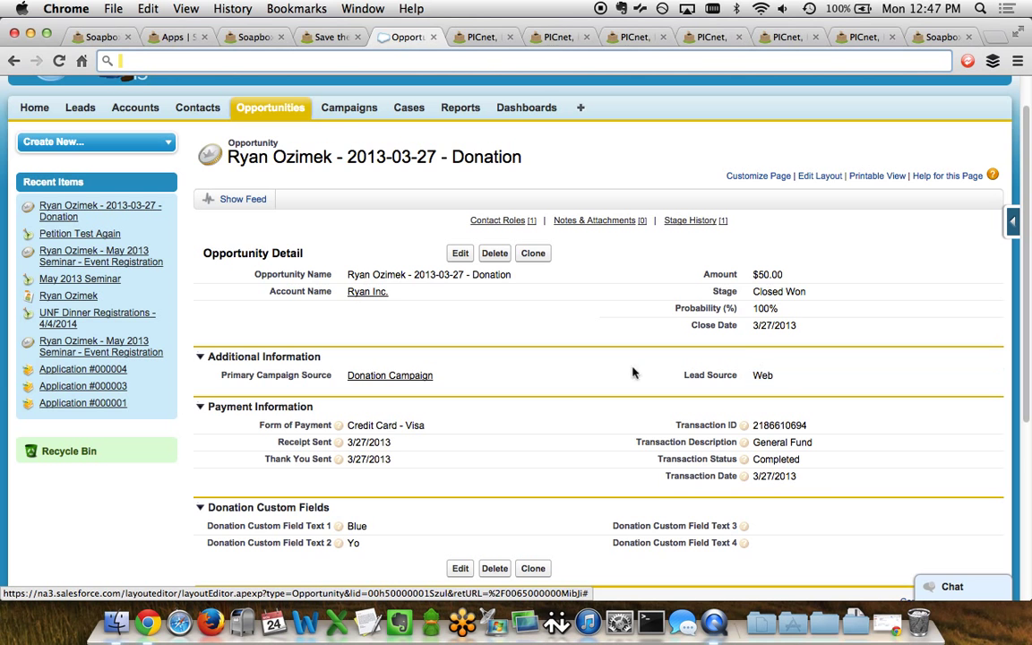
scroll(525, 404, down, 3)
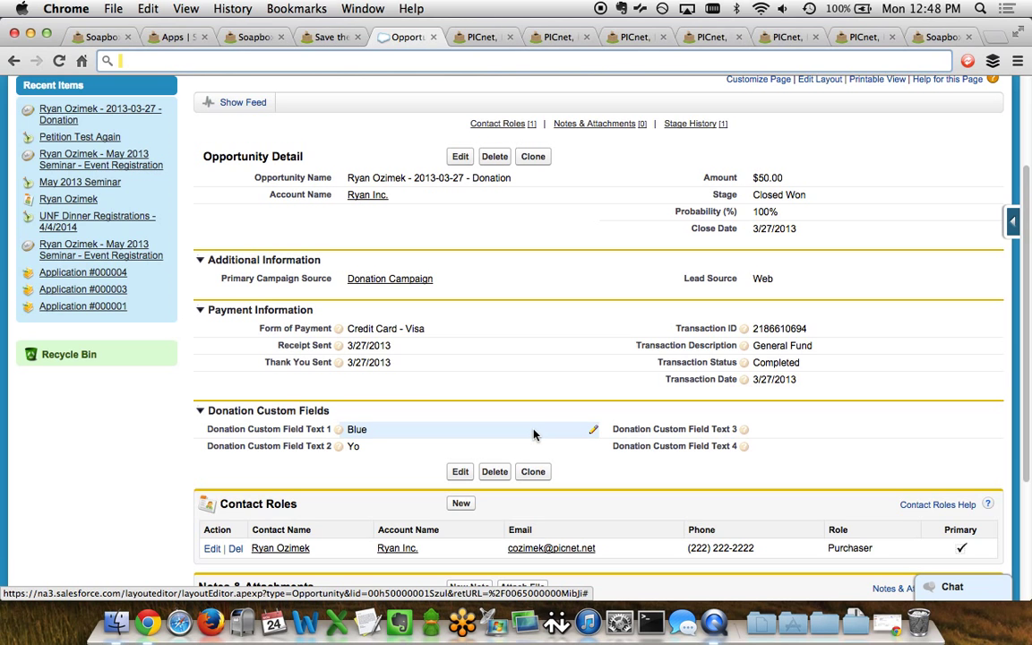
scroll(535, 435, down, 3)
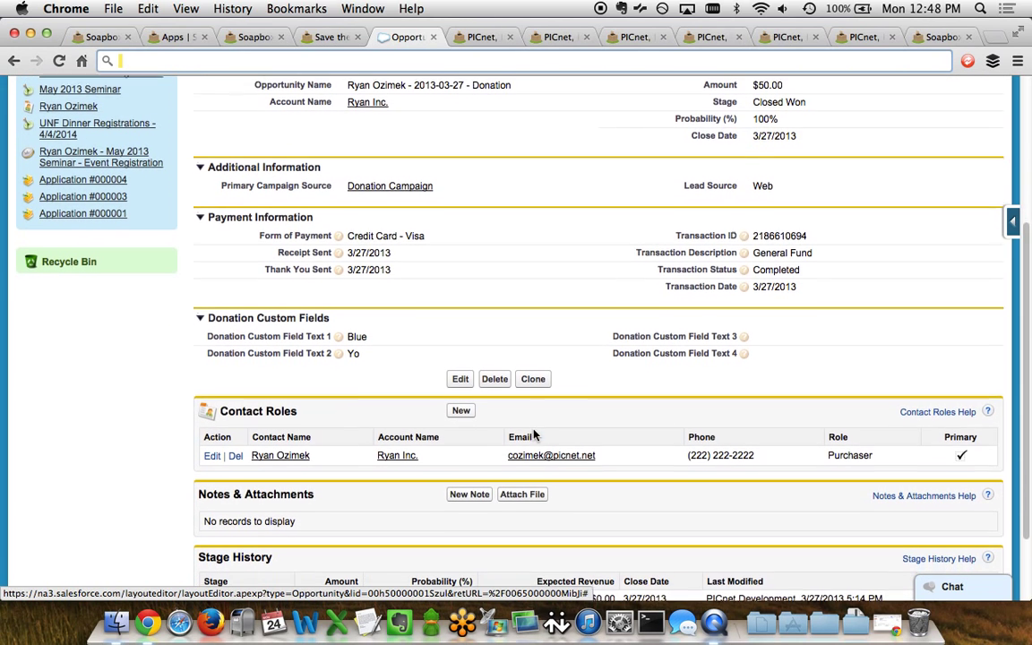
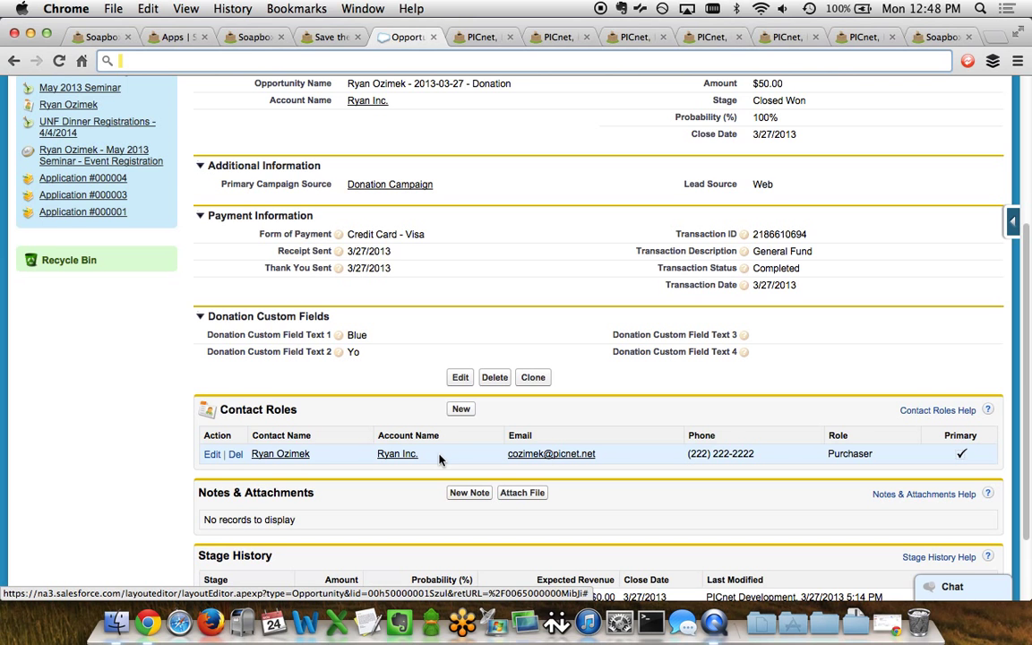
scroll(439, 460, up, 5)
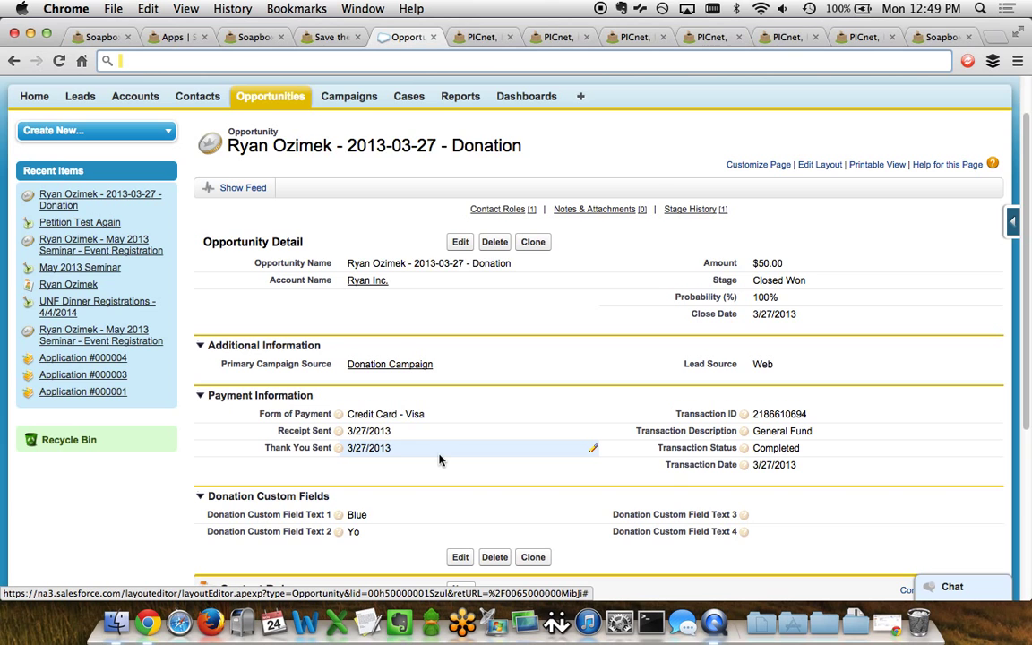
- Switch to the Soapbox Engage admin dashboard, then review the Basics settings, page intro and outro of the Save the Whales form
click(481, 36)
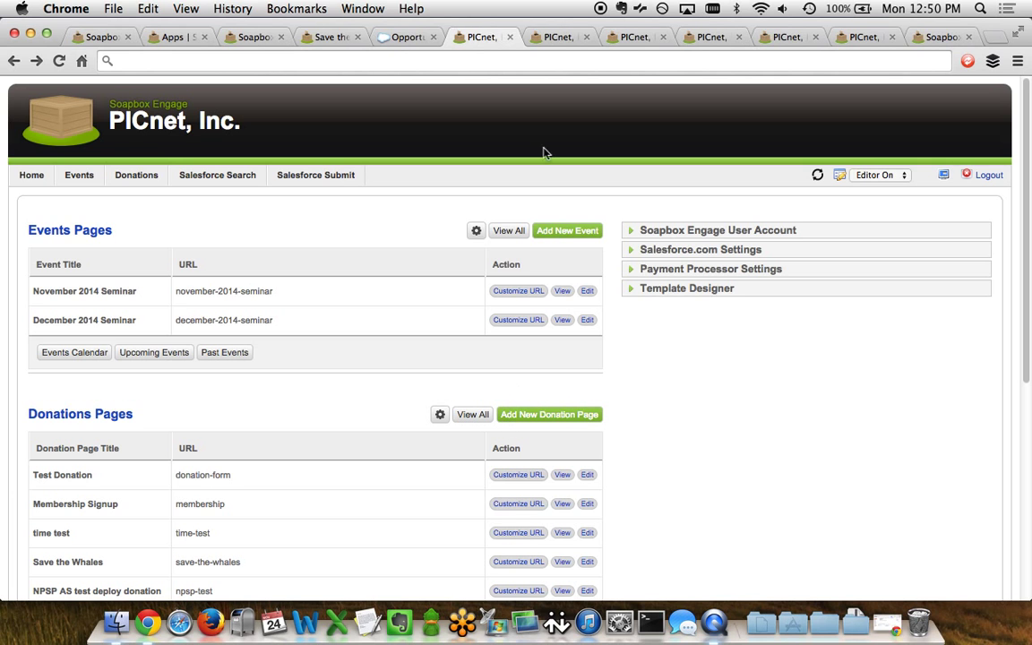
click(555, 37)
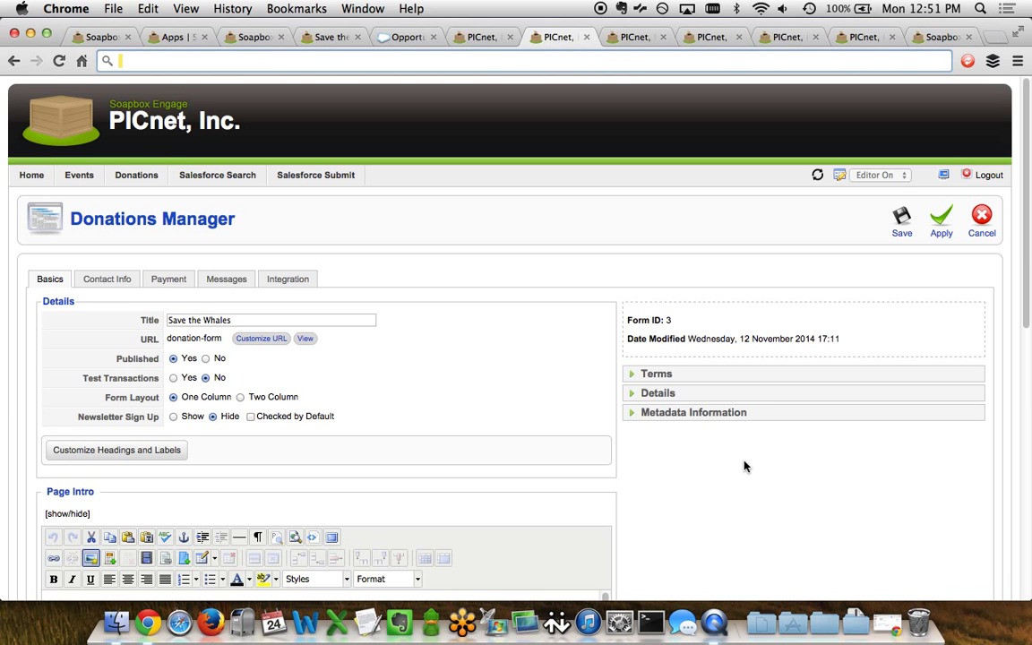
scroll(744, 465, down, 5)
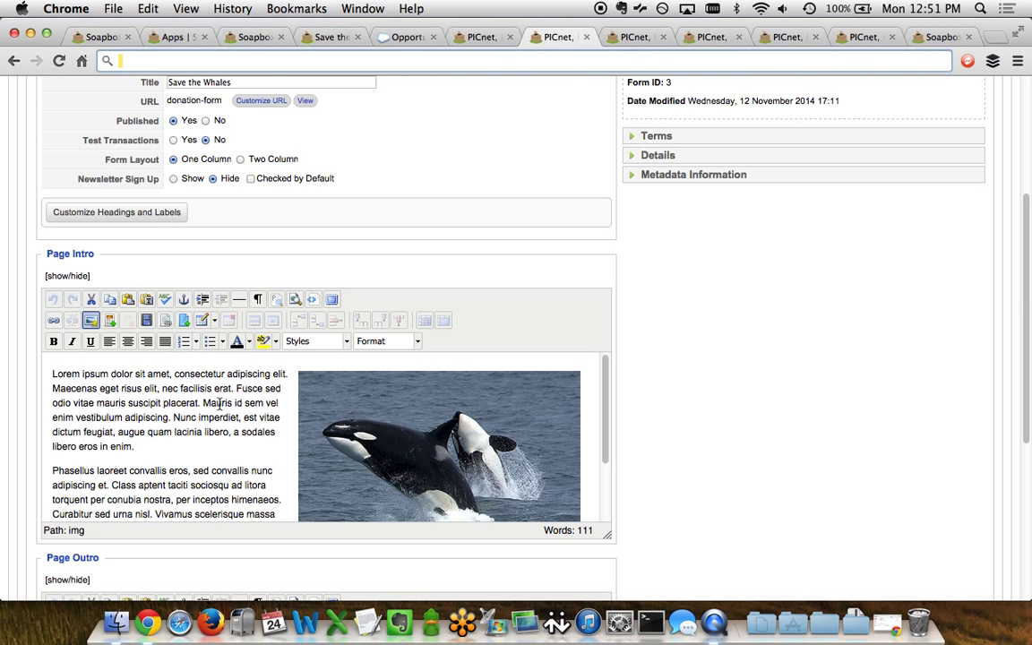
scroll(699, 395, down, 6)
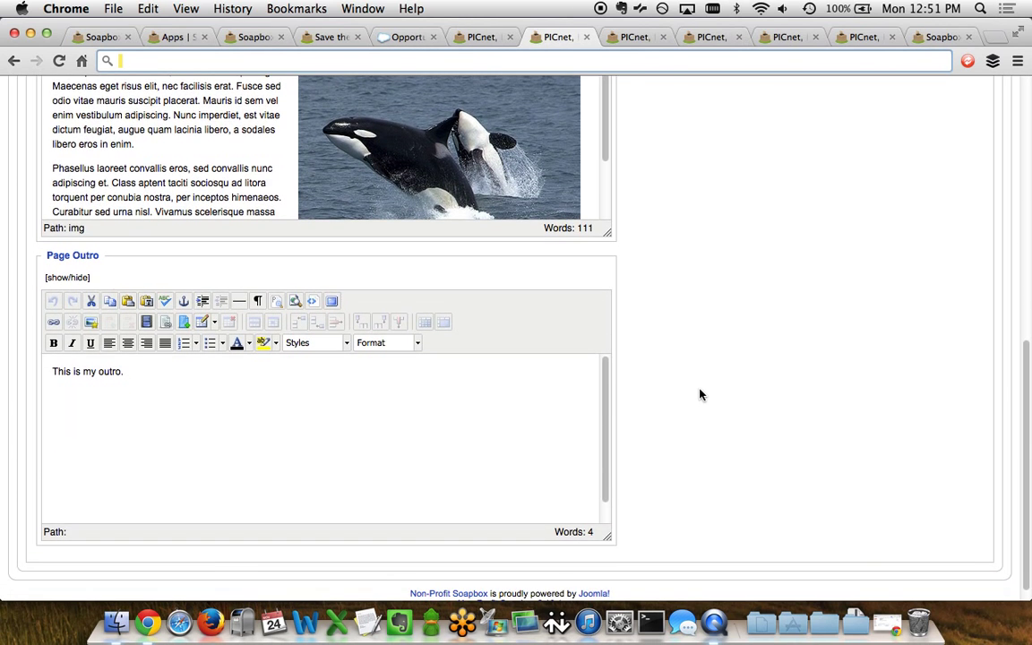
scroll(523, 382, up, 10)
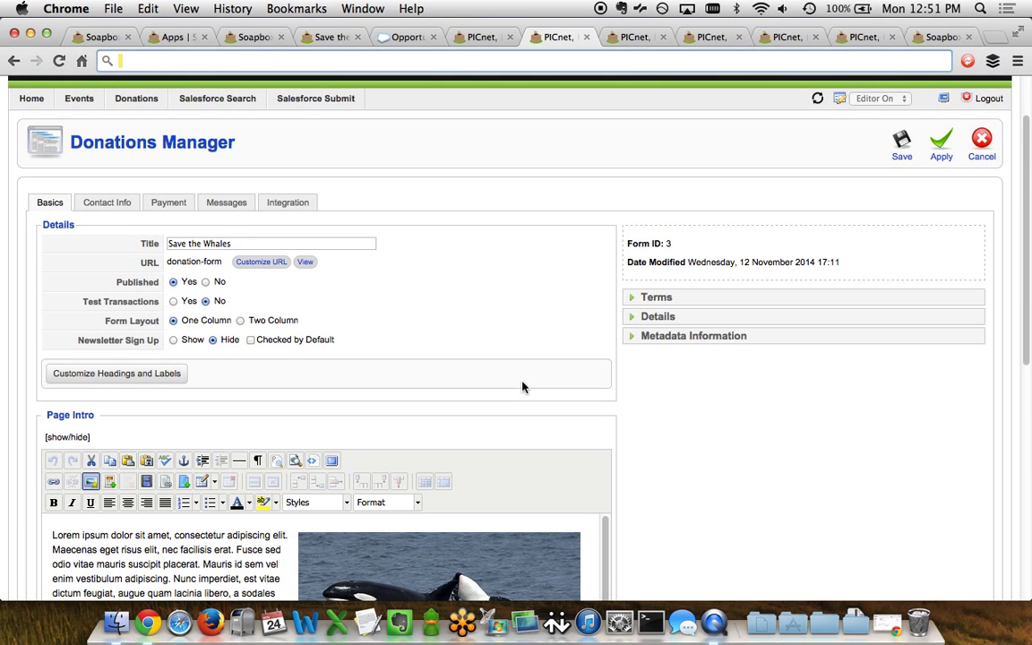
- Reveal and examine the heading and label customizations in the form's Basics settings and in its Contact Info settings
click(105, 380)
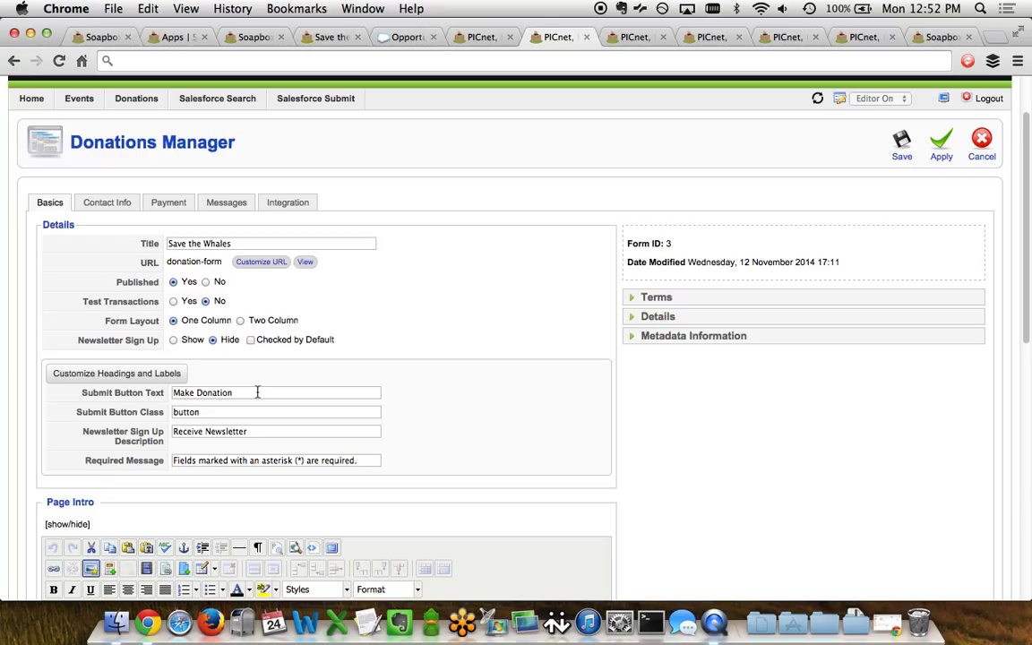
click(262, 463)
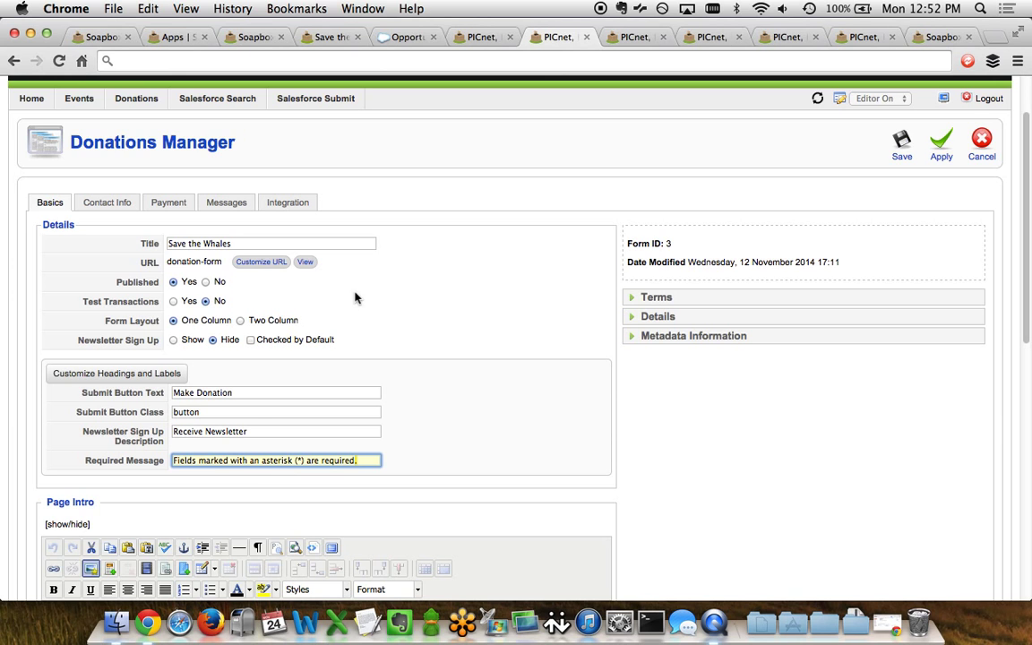
click(627, 40)
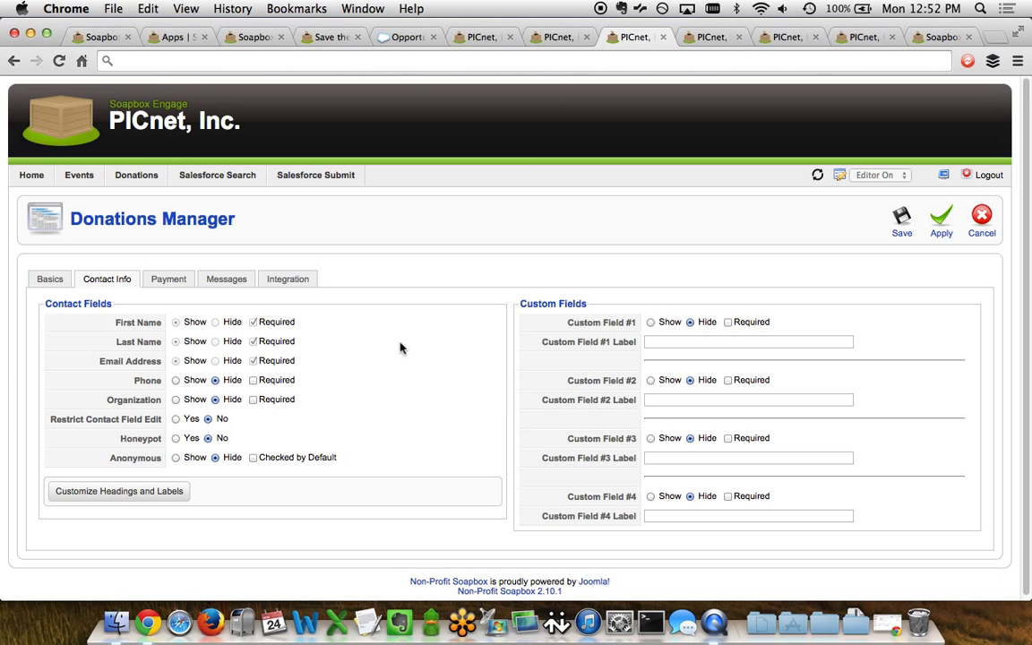
click(116, 494)
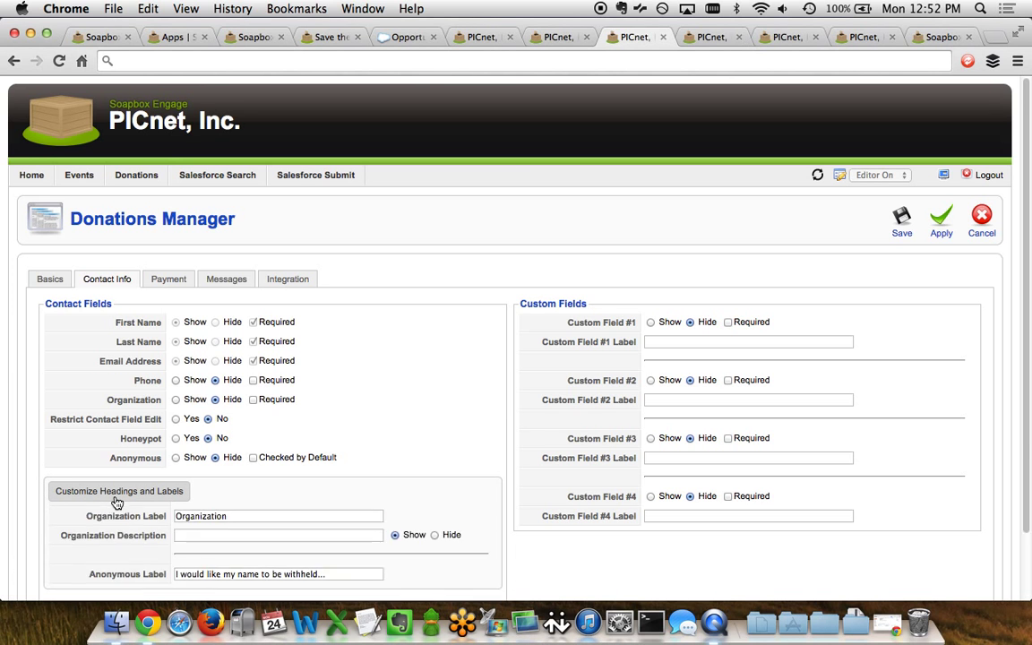
scroll(299, 446, down, 1)
scroll(299, 446, down, 10)
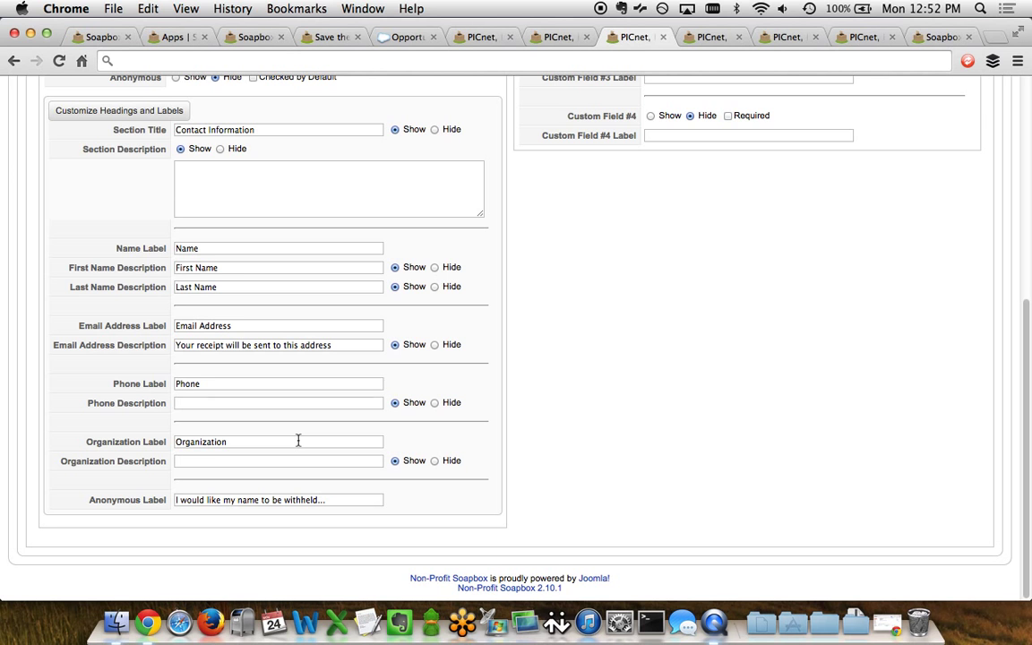
scroll(298, 440, up, 9)
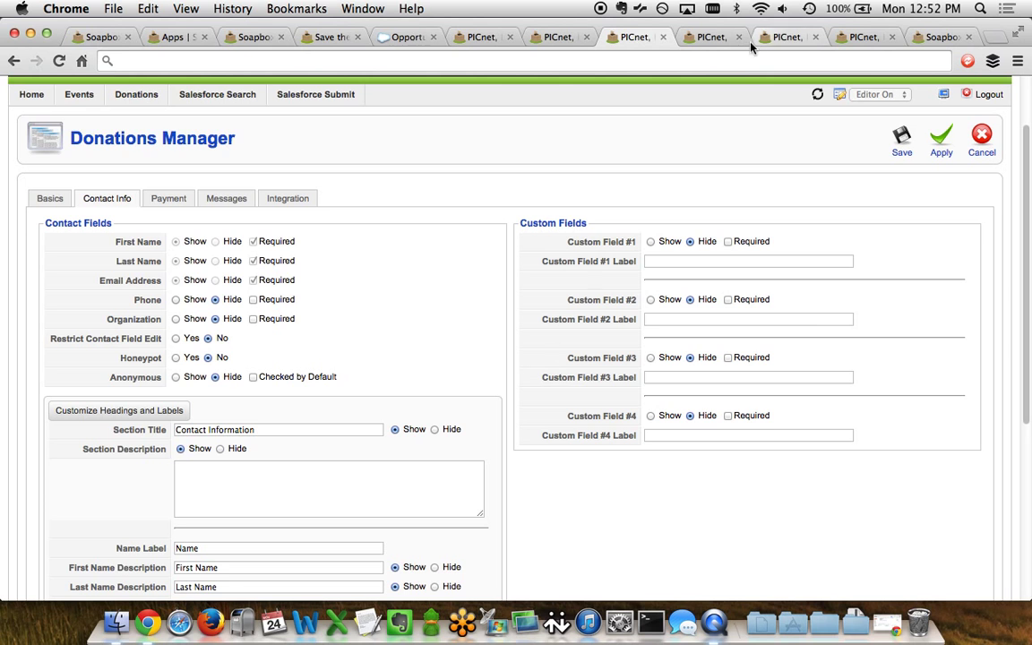
- Open the form's Payment settings and review the Payment Frequency options, including their customizable headings and labels
click(709, 38)
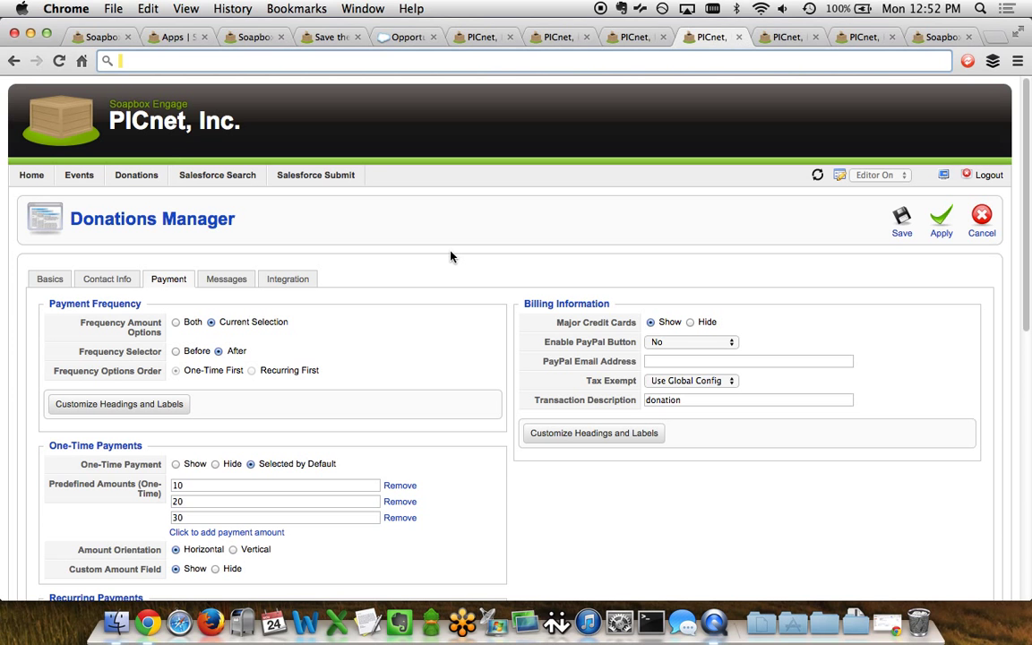
scroll(451, 257, down, 5)
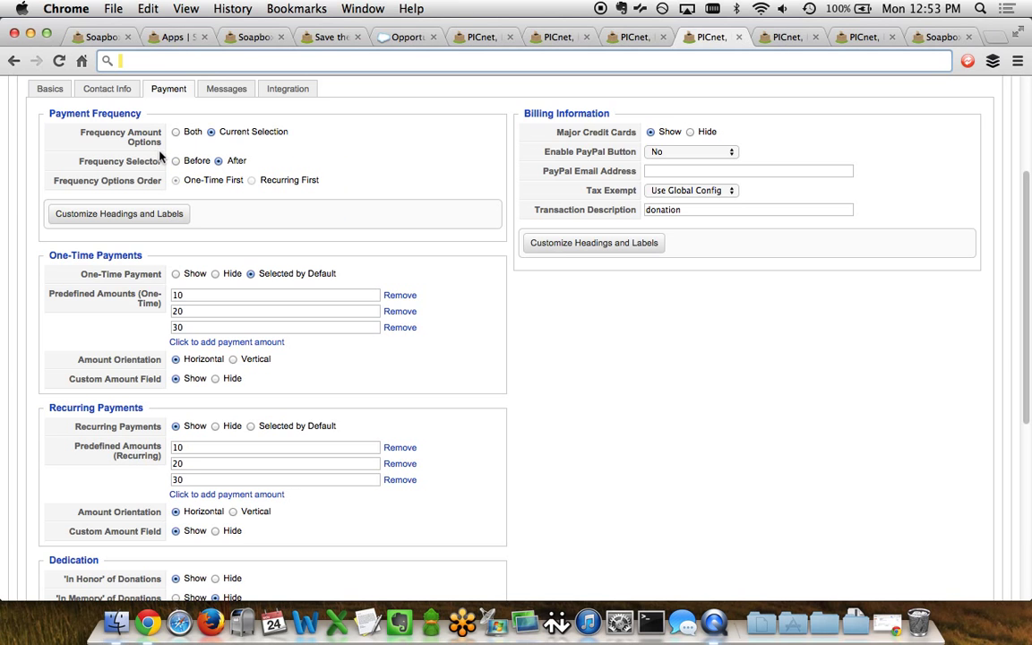
mouse_move(154, 165)
click(173, 215)
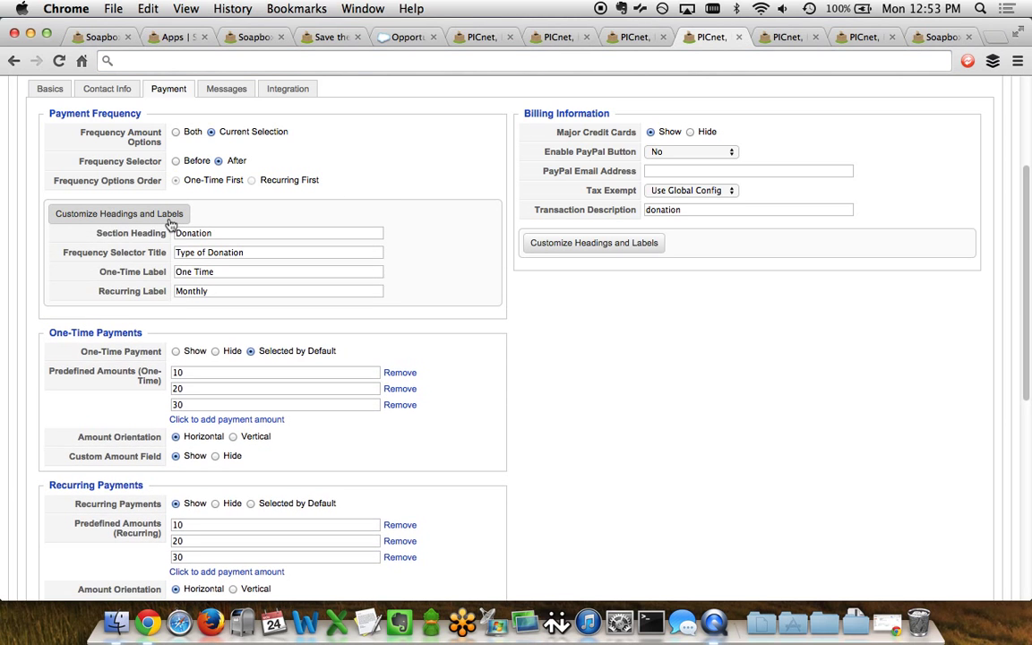
click(170, 220)
- Examine the One-Time Payments, Recurring Payments and Dedication settings, and reveal the Dedication headings and labels
scroll(153, 269, down, 3)
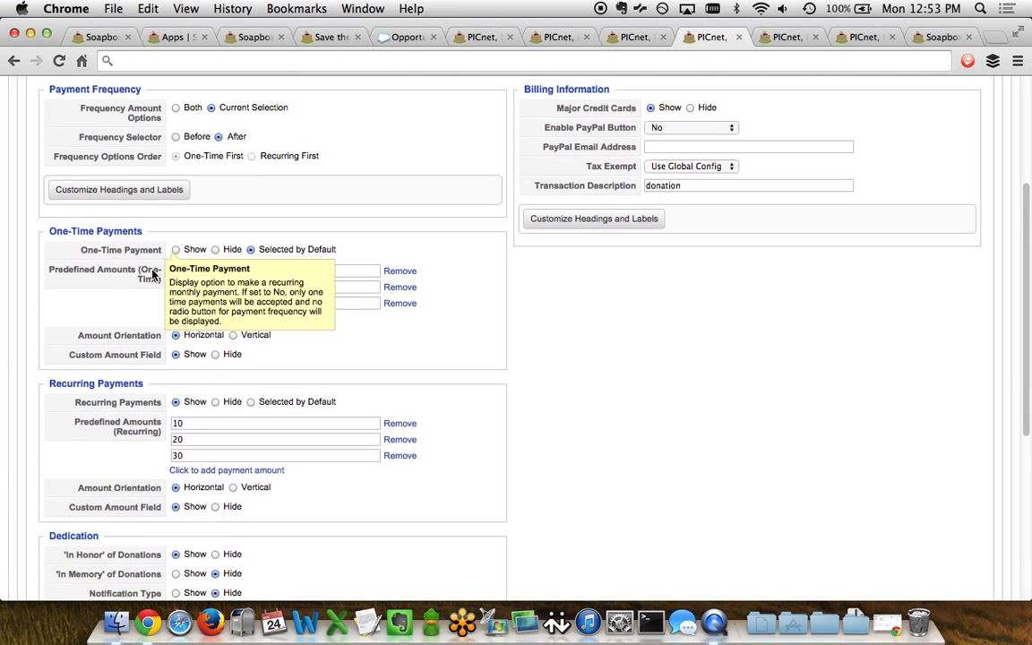
scroll(153, 276, down, 1)
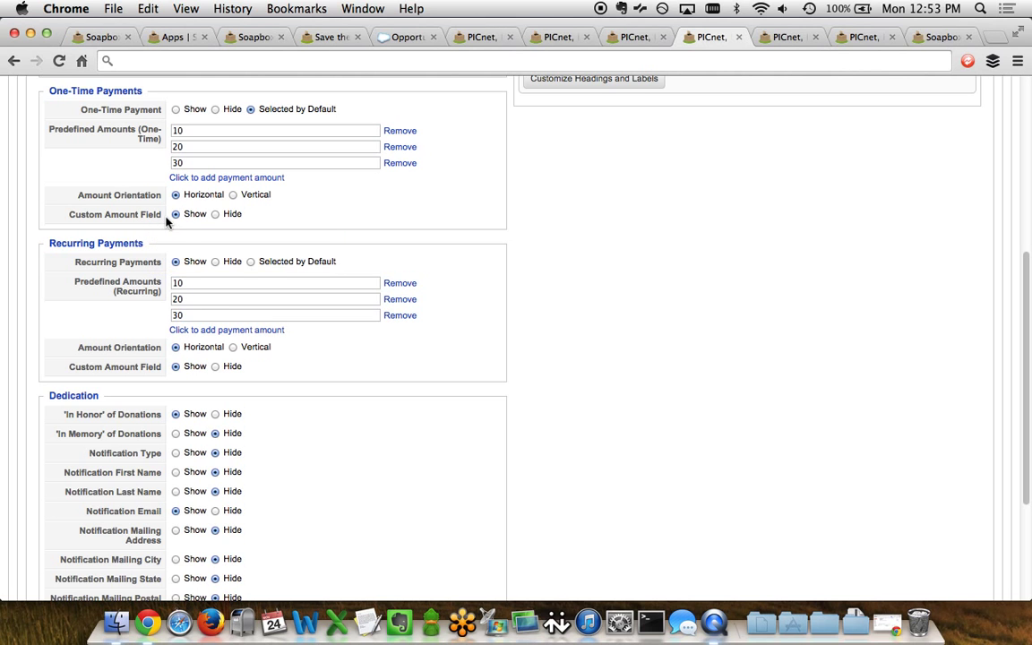
scroll(331, 404, down, 5)
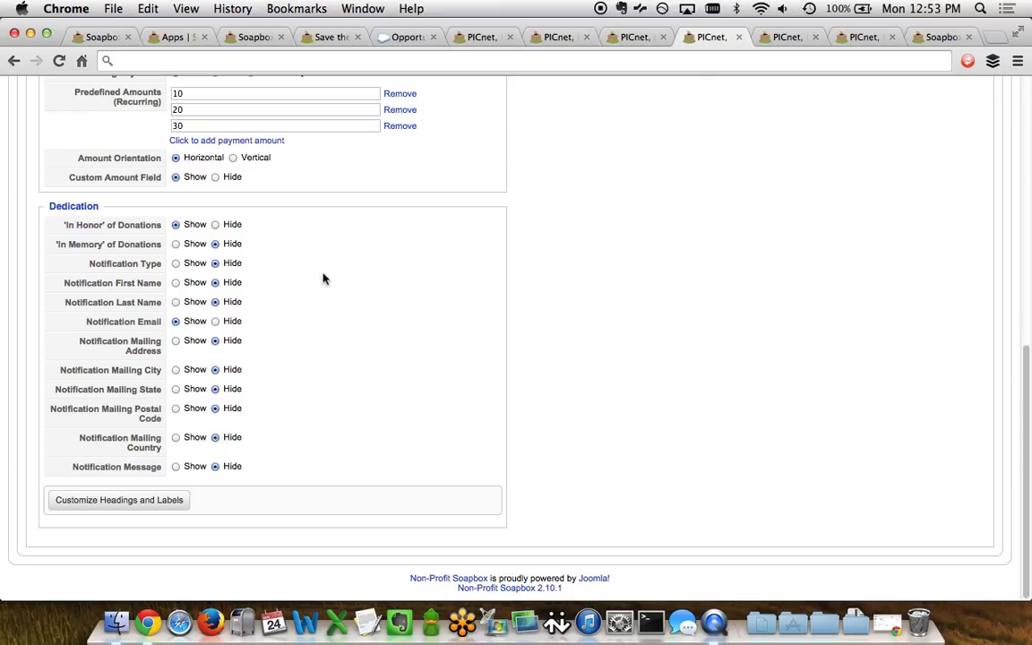
mouse_move(102, 251)
click(91, 506)
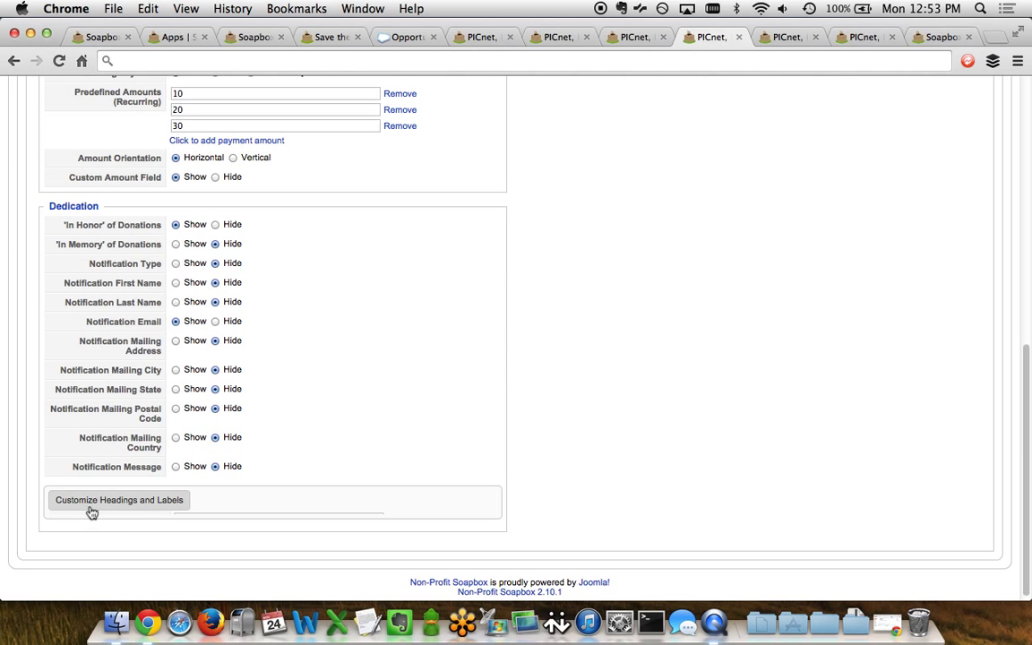
scroll(90, 513, down, 3)
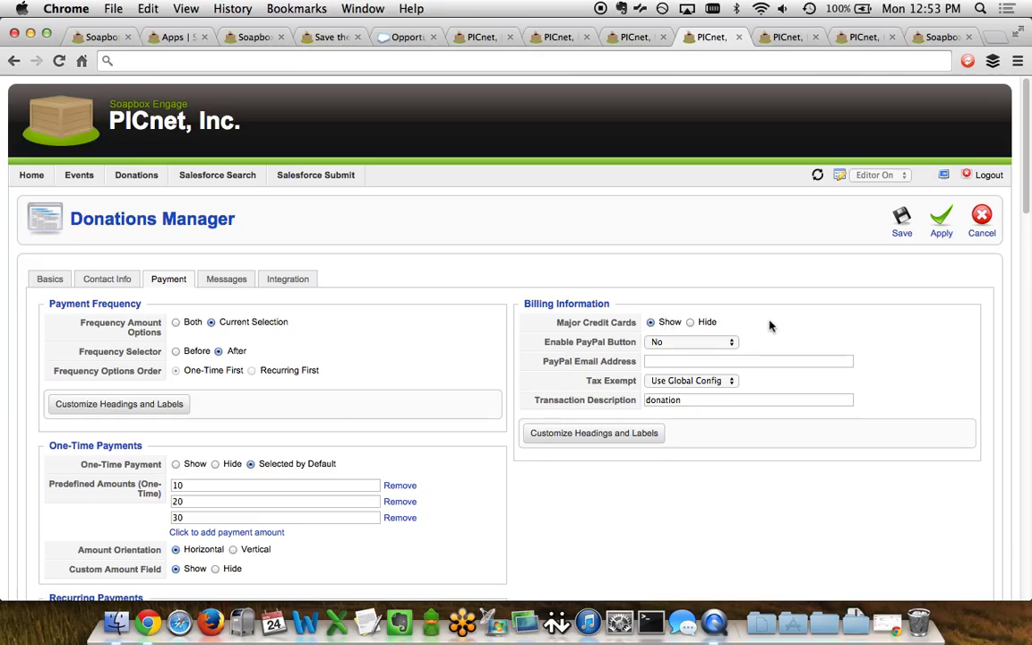
- Reveal the Billing Information headings and labels and examine the secure payment, graphic, payment method and credit card options
mouse_move(625, 345)
click(658, 439)
scroll(520, 484, down, 5)
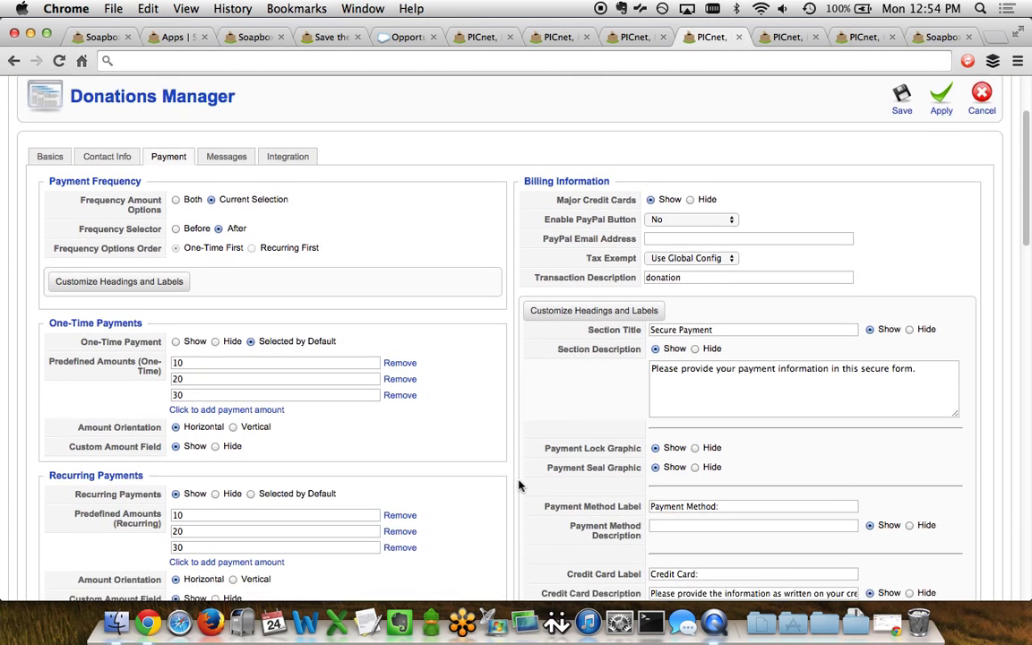
mouse_move(567, 404)
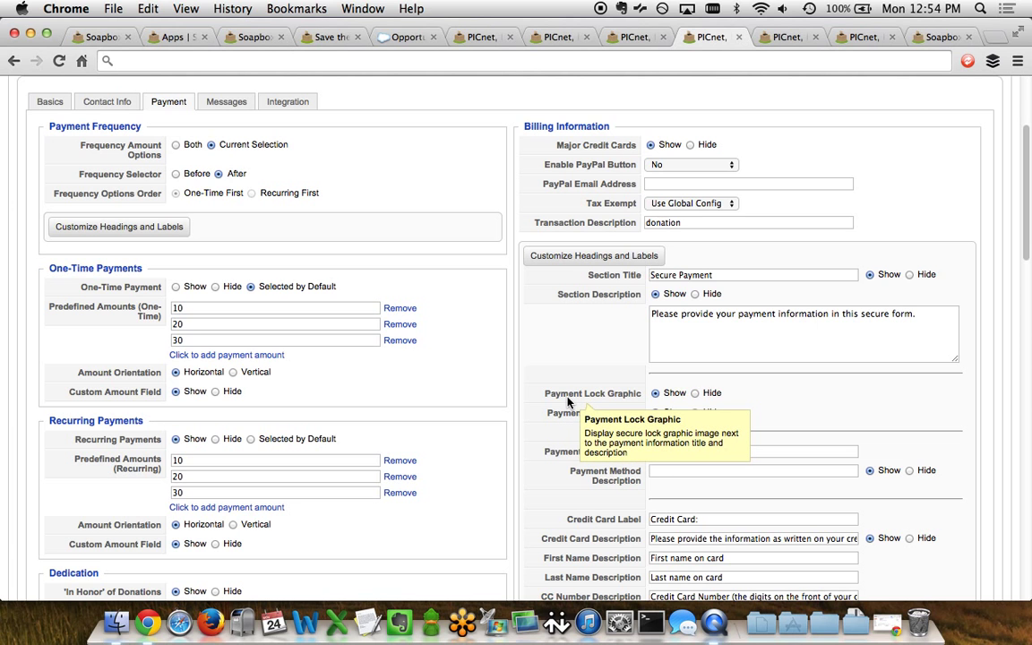
scroll(541, 469, down, 4)
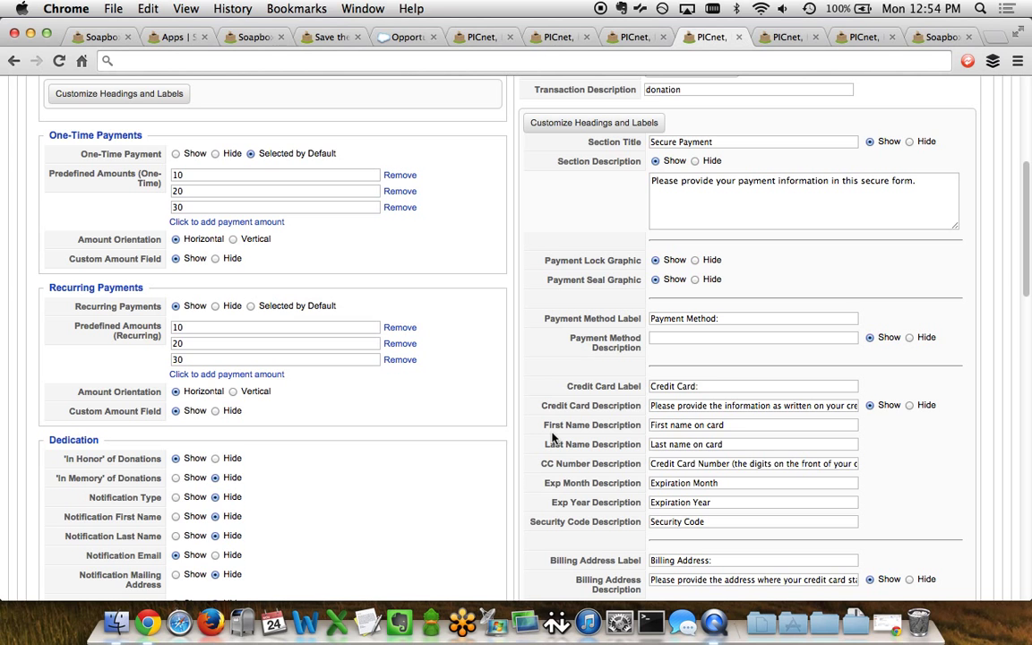
scroll(552, 438, up, 8)
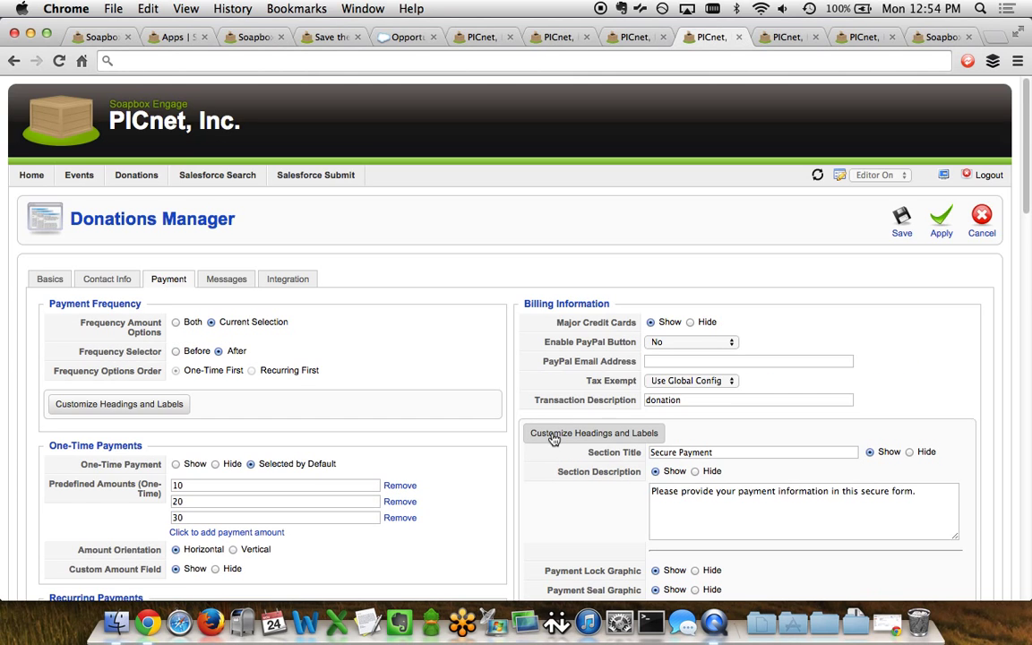
- Open the form's Messages settings and examine the confirmation email, highlighting the {name} and {amount} placeholders in its text
click(785, 37)
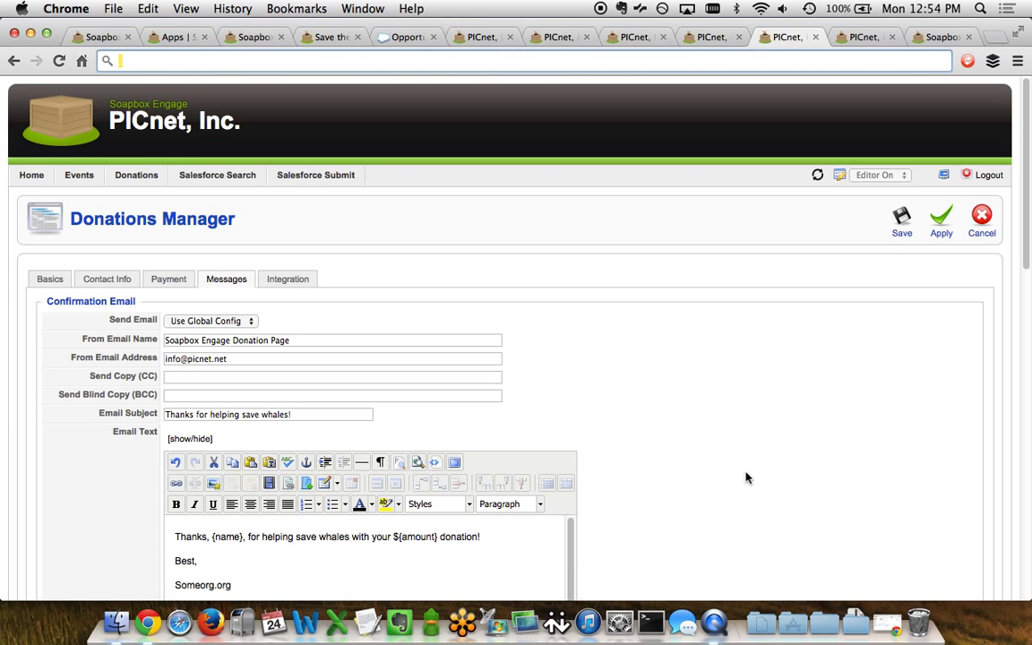
scroll(746, 478, down, 5)
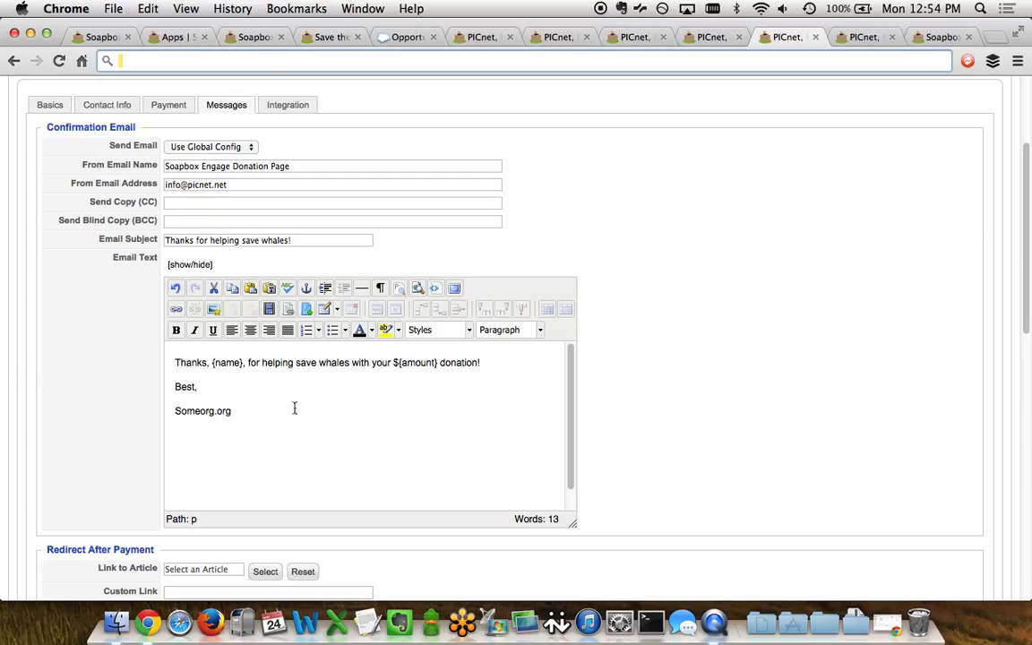
drag(244, 362, 207, 363)
text(,)
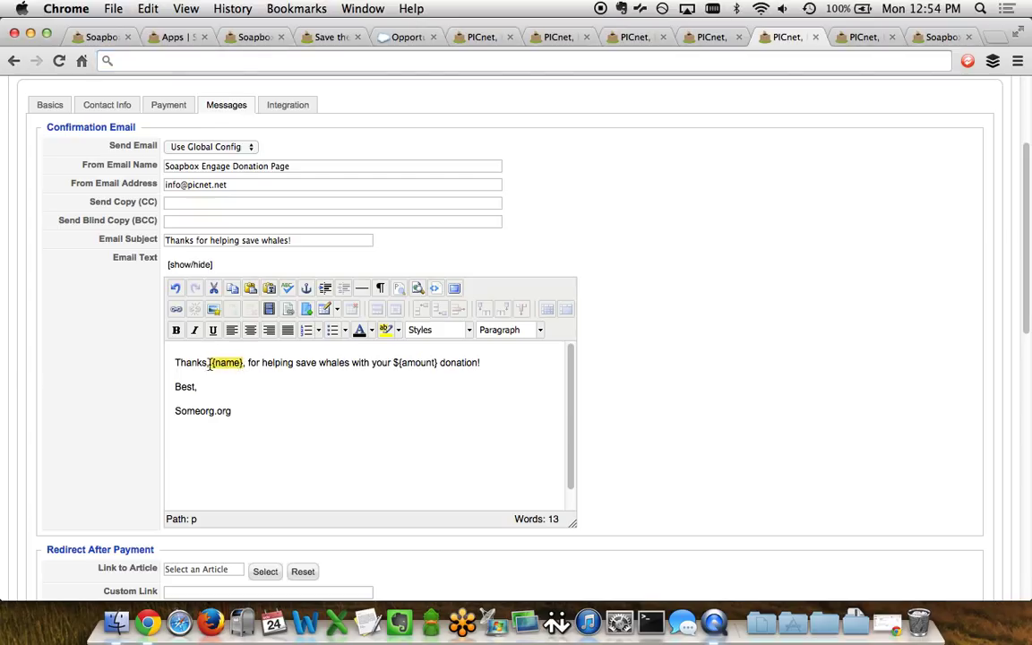
drag(438, 363, 399, 363)
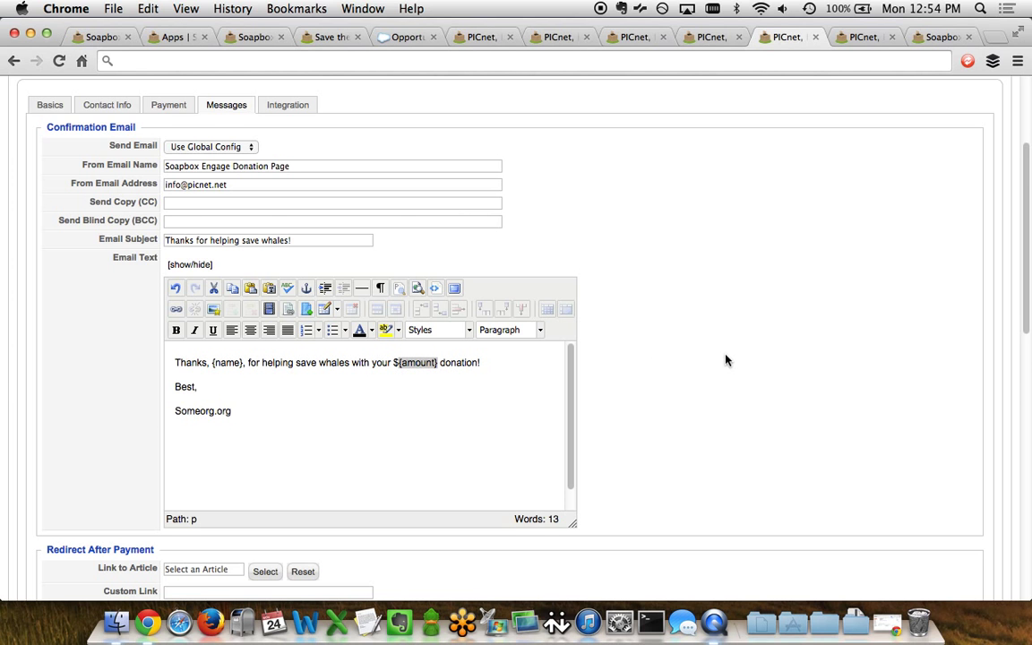
- Examine the Redirect After Payment custom link and the Thank You Page title, text and invitation settings
scroll(725, 360, down, 10)
scroll(726, 360, down, 1)
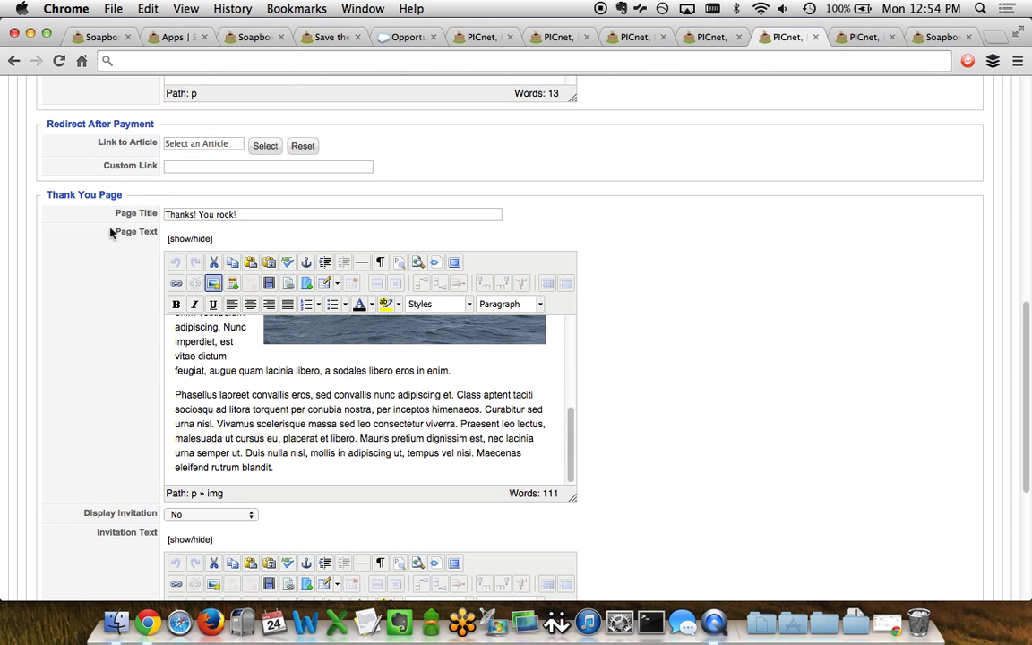
click(166, 166)
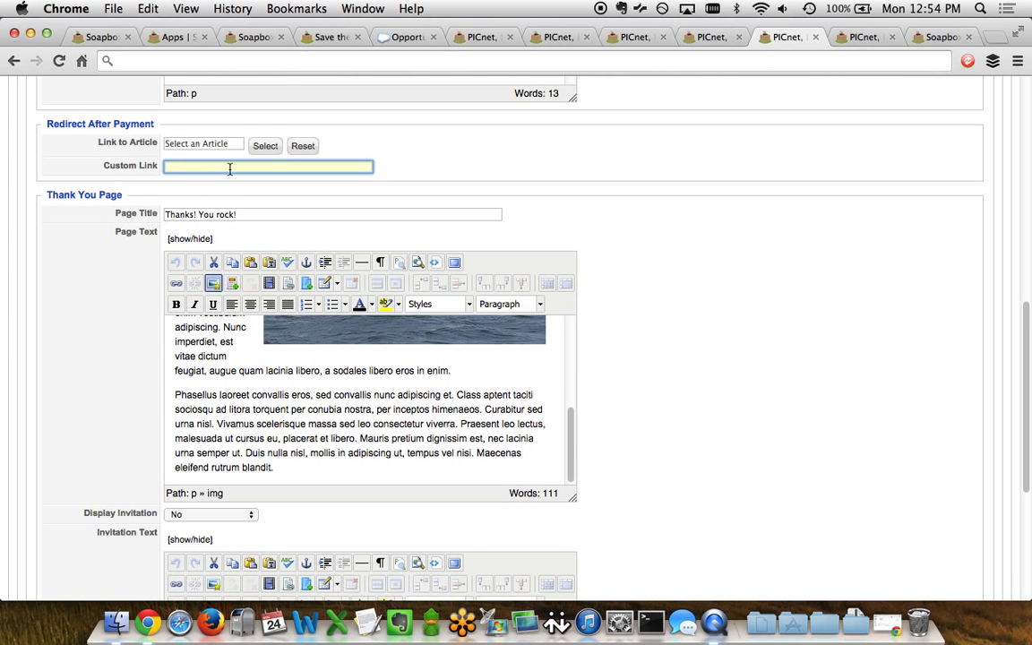
scroll(599, 286, down, 3)
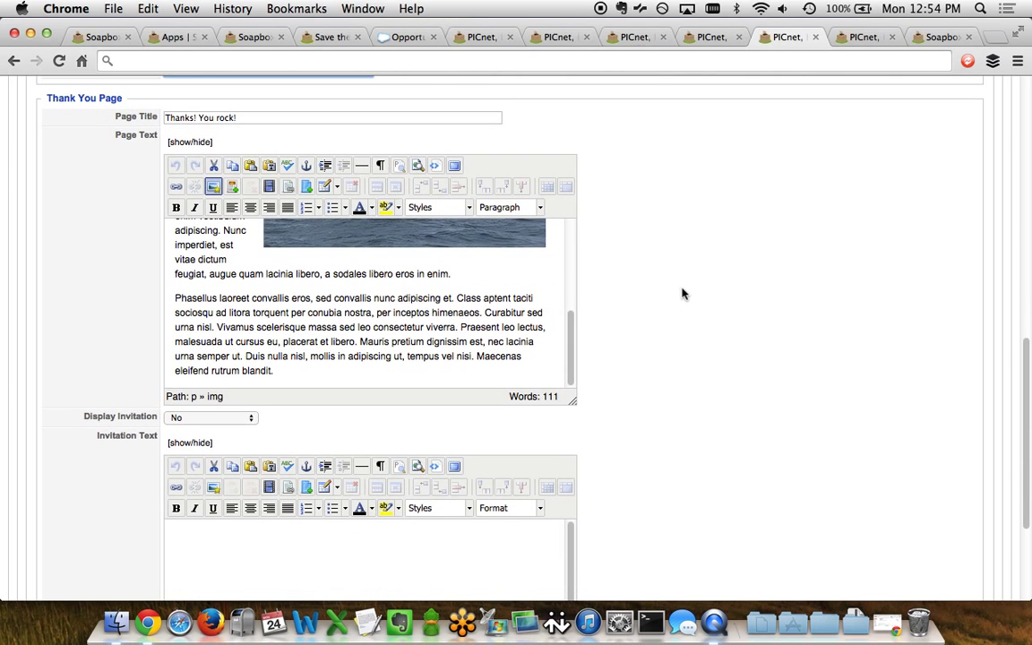
scroll(684, 292, down, 1)
scroll(688, 295, up, 1)
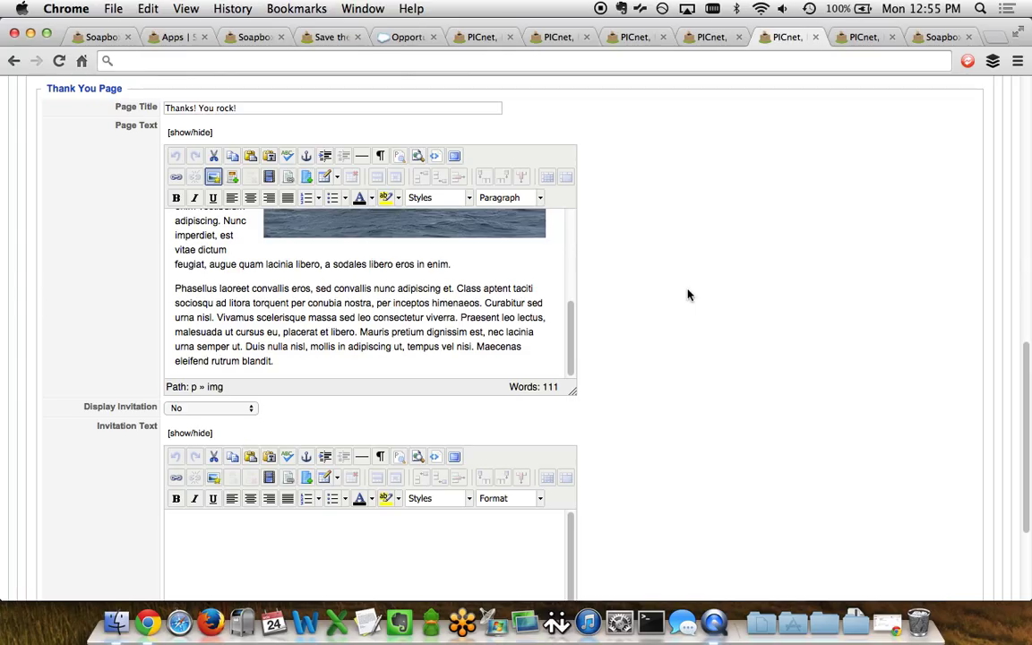
scroll(686, 293, up, 15)
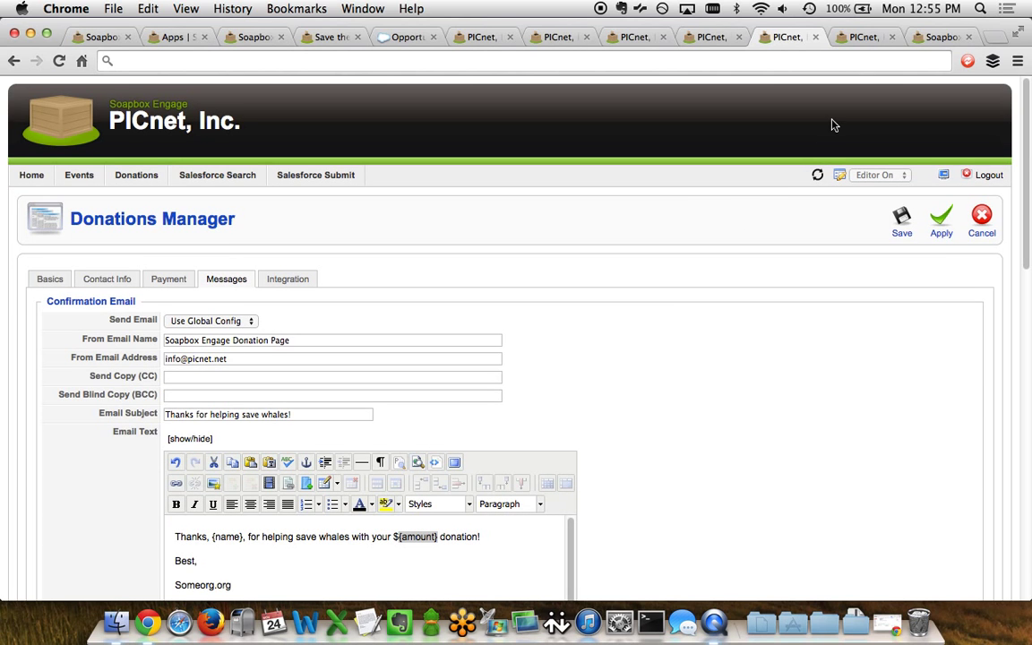
- Review the form's Salesforce integration and donor-chosen campaign settings, and switch to the Soapbox Engage website's home page
click(860, 40)
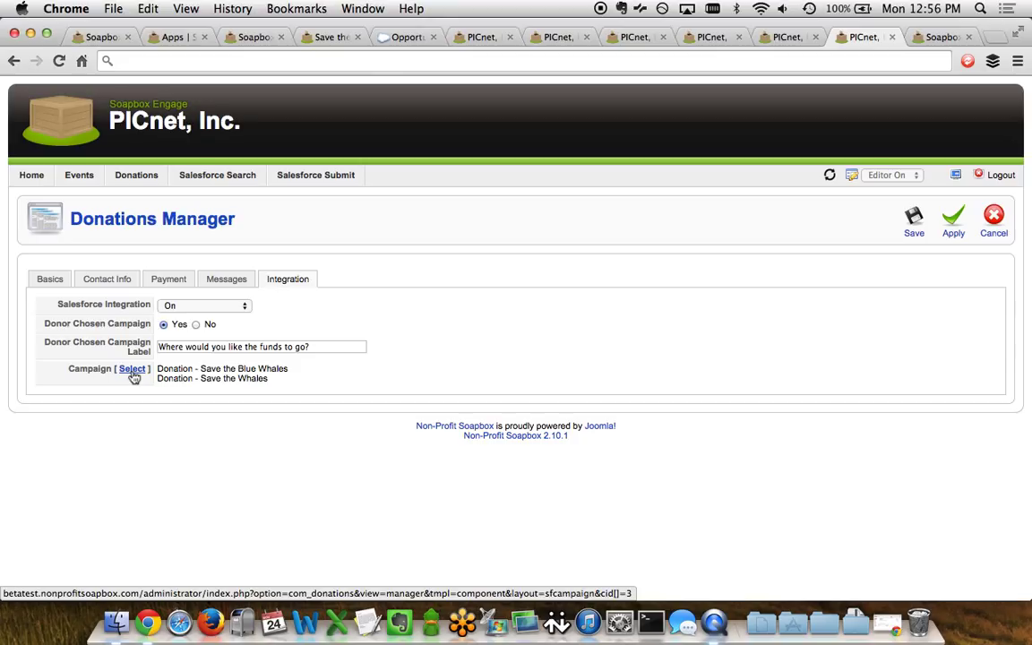
click(934, 39)
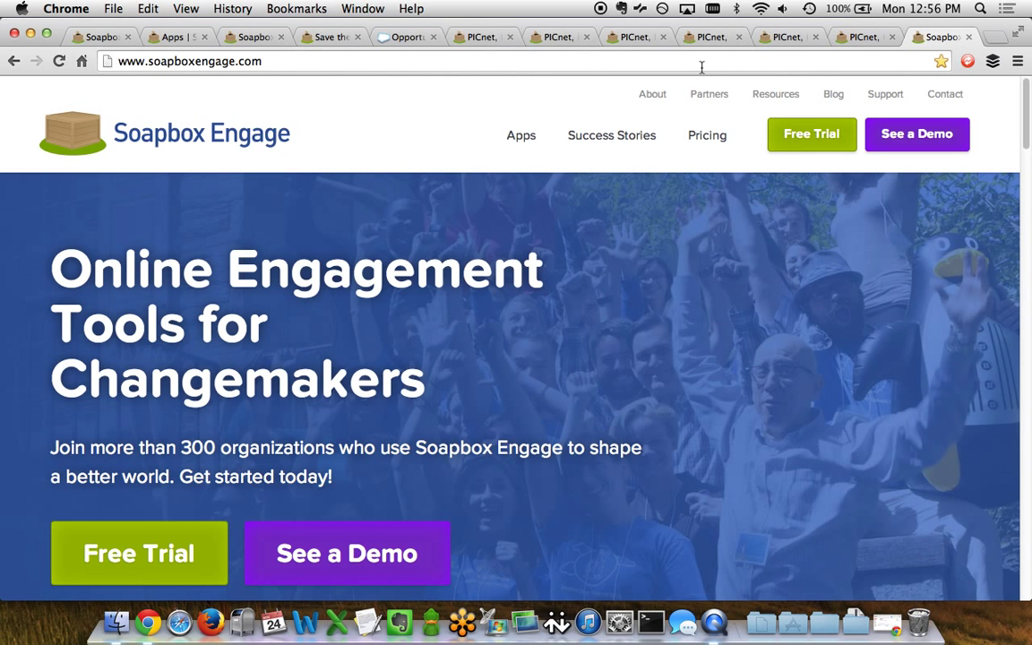